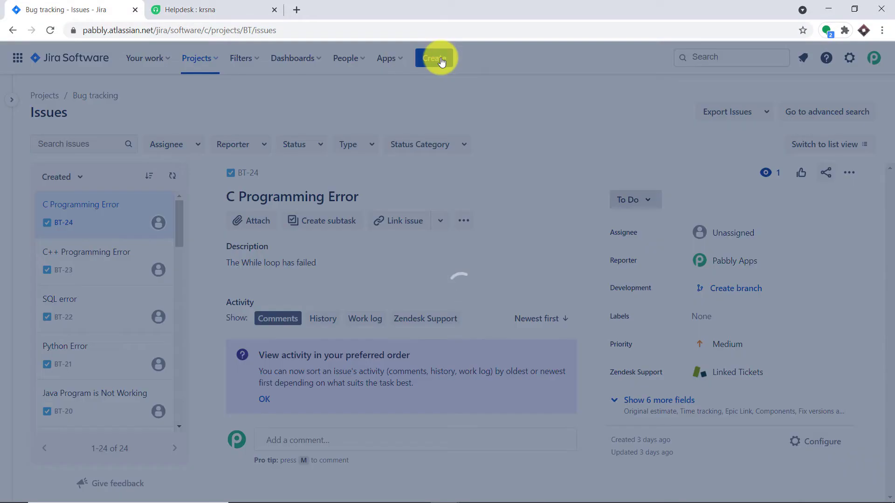
- Enter the summary 'Python Programming Error', fixing its misspelling via spellcheck
{"action": "left_click", "coordinate": [293, 247]}
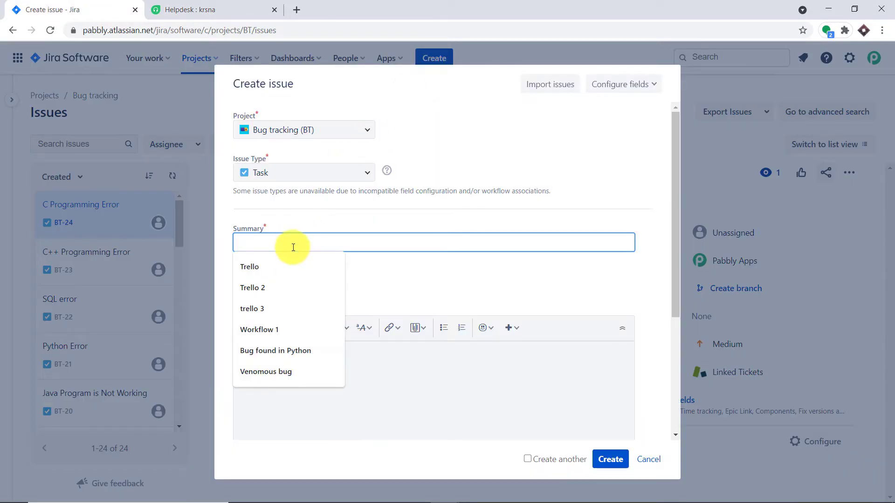
{"action": "type", "text": "Py"}
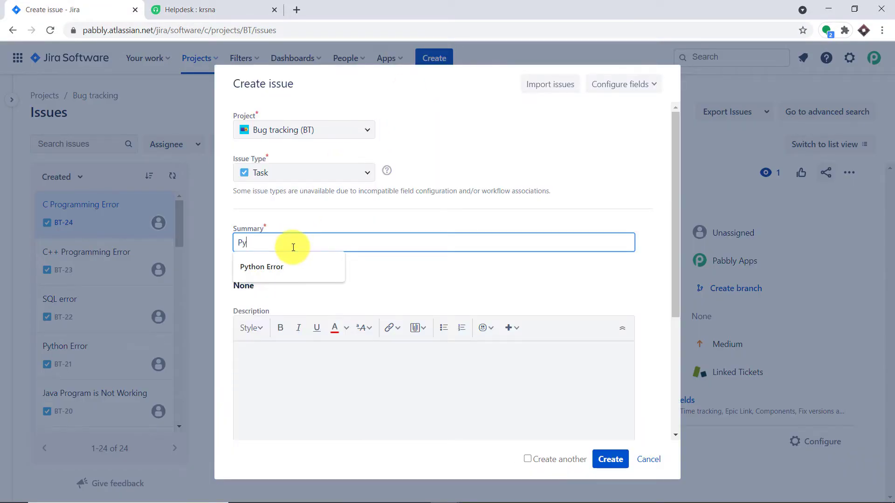
{"action": "type", "text": "thon Program"}
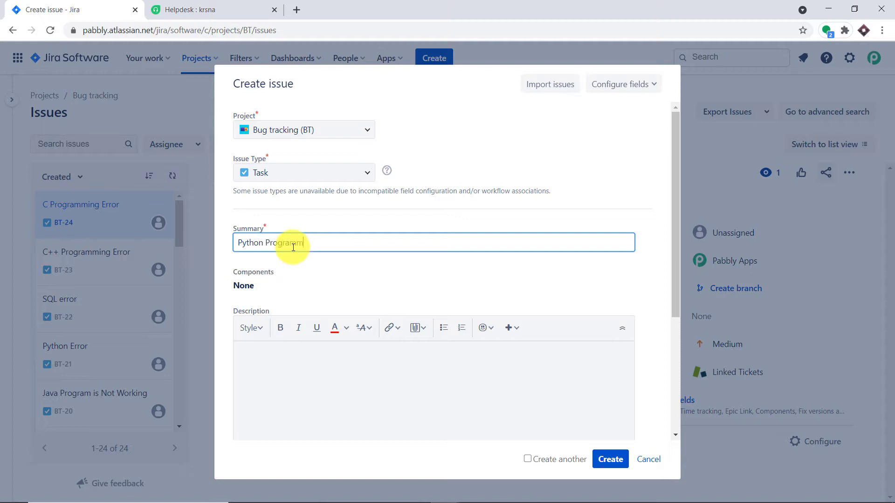
{"action": "type", "text": "ming Error"}
{"action": "right_click", "coordinate": [332, 243]}
{"action": "left_click", "coordinate": [339, 255]}
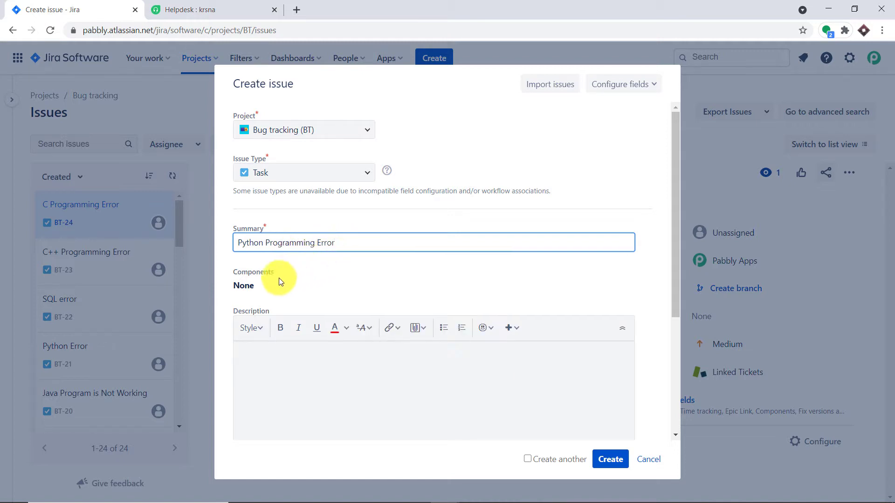
- Add the description 'The for loop failed due to insufficient brackets' and create the issue
{"action": "left_click", "coordinate": [255, 360]}
{"action": "type", "text": "T"}
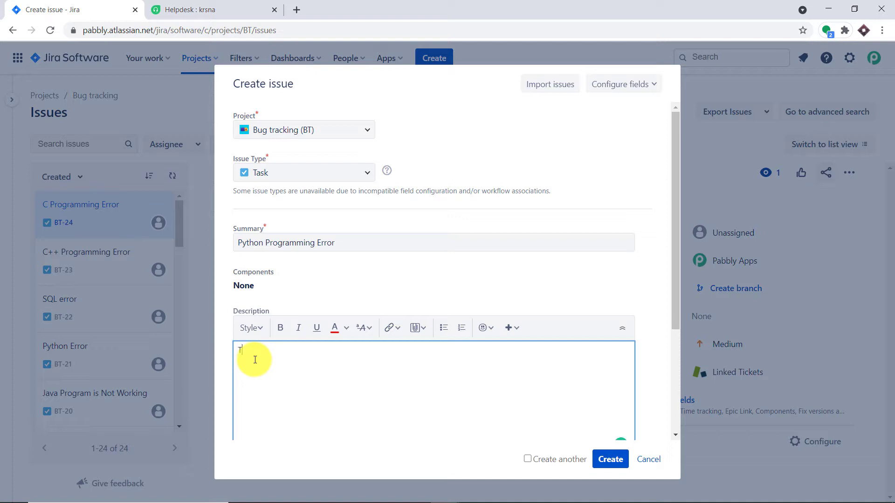
{"action": "type", "text": "he for loop failed due to insufficie"}
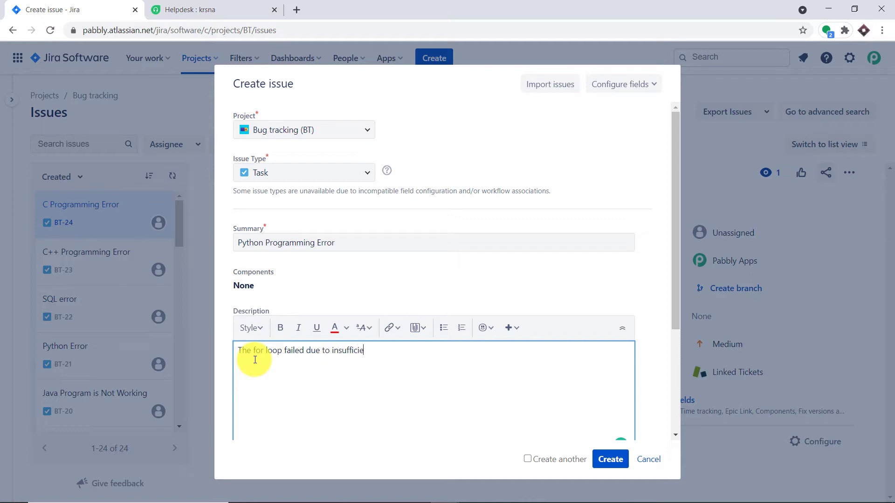
{"action": "type", "text": "nt brackets"}
{"action": "left_click", "coordinate": [602, 464]}
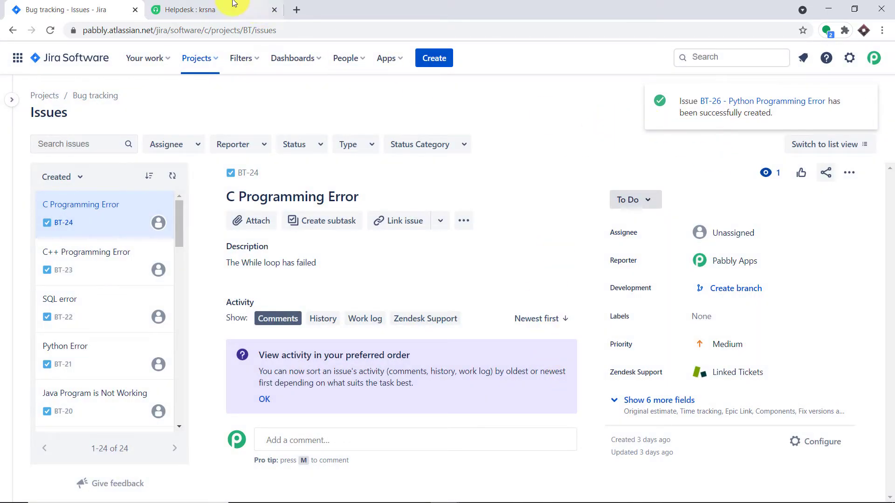
- Refresh the Freshdesk tickets list and open ticket #12 'Python Programming Error'
{"action": "left_click", "coordinate": [209, 3]}
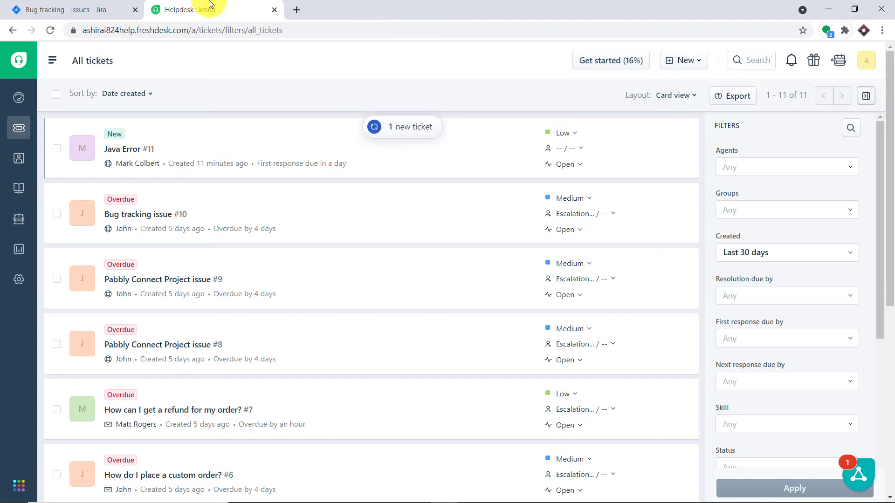
{"action": "left_click", "coordinate": [50, 31]}
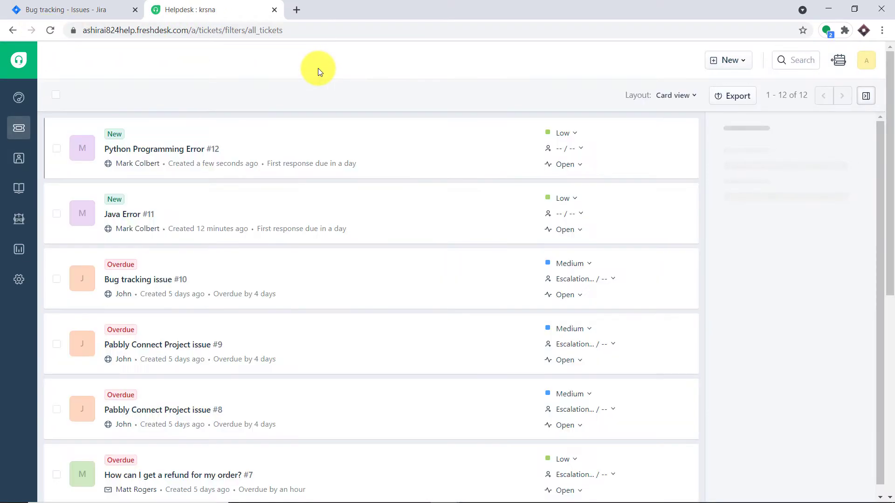
{"action": "left_click", "coordinate": [154, 149]}
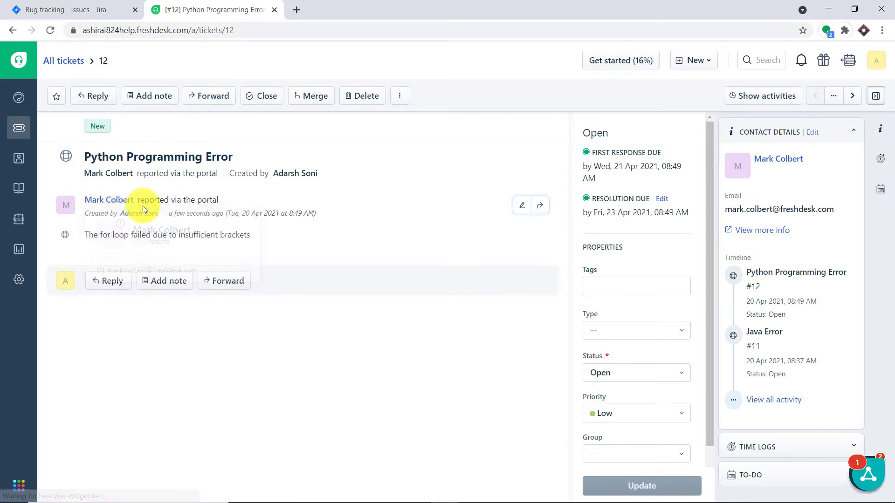
{"action": "mouse_move", "coordinate": [121, 206]}
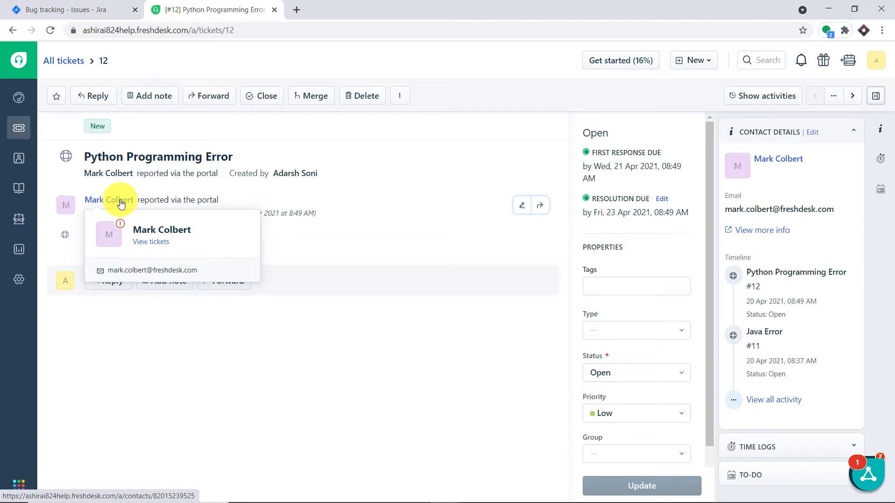
{"action": "left_click", "coordinate": [112, 8]}
{"action": "left_click", "coordinate": [161, 9]}
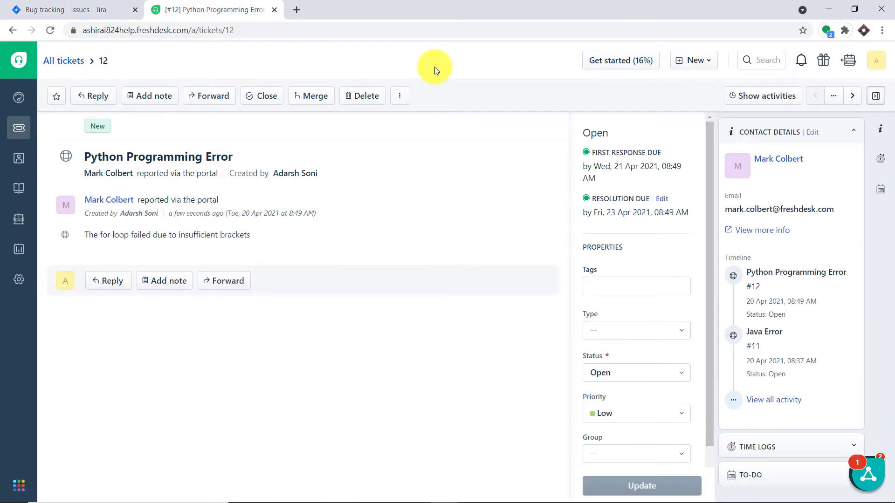
- Go to pabbly.com in a new tab, sign in, and launch Connect from All Apps
{"action": "left_click", "coordinate": [294, 9]}
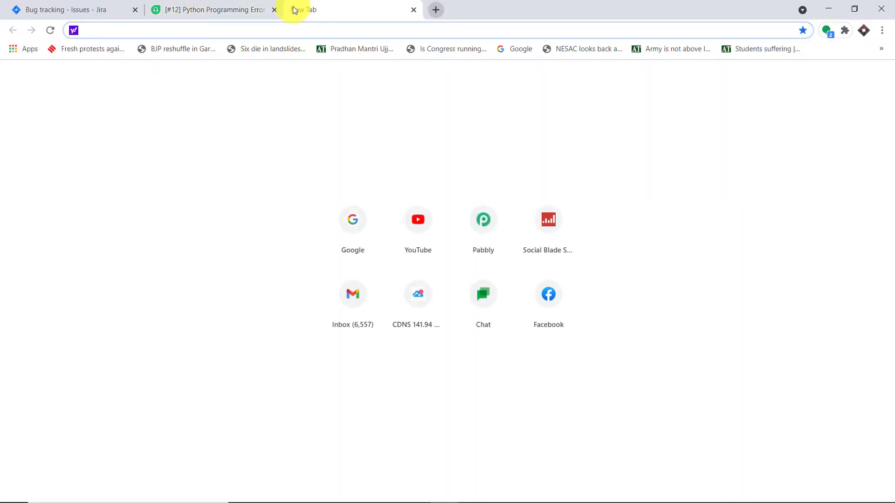
{"action": "type", "text": "pabbly.com"}
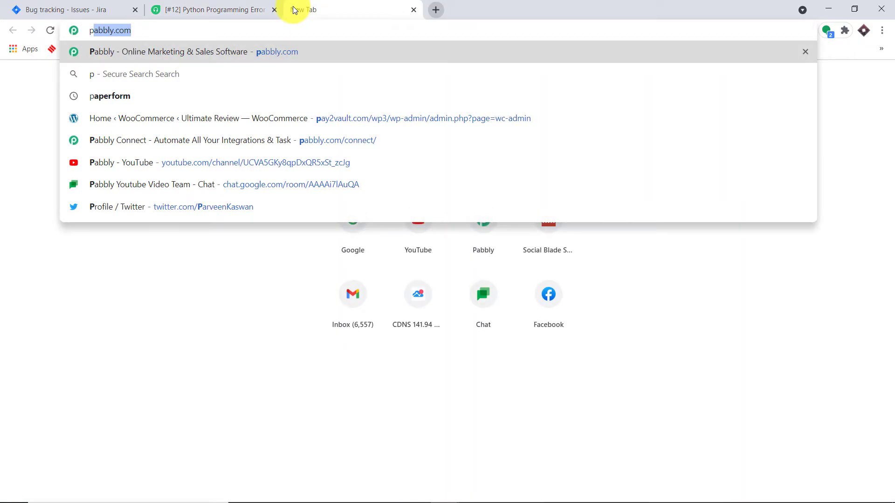
{"action": "key", "text": "Return"}
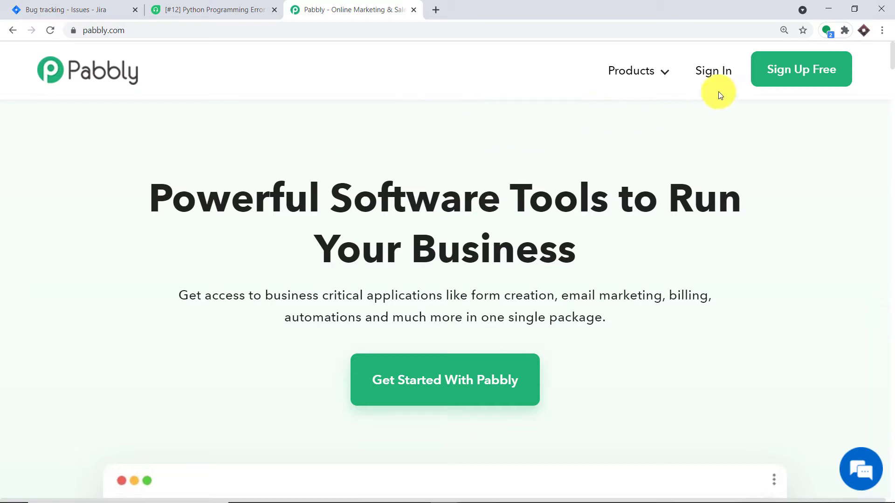
{"action": "left_click", "coordinate": [714, 72]}
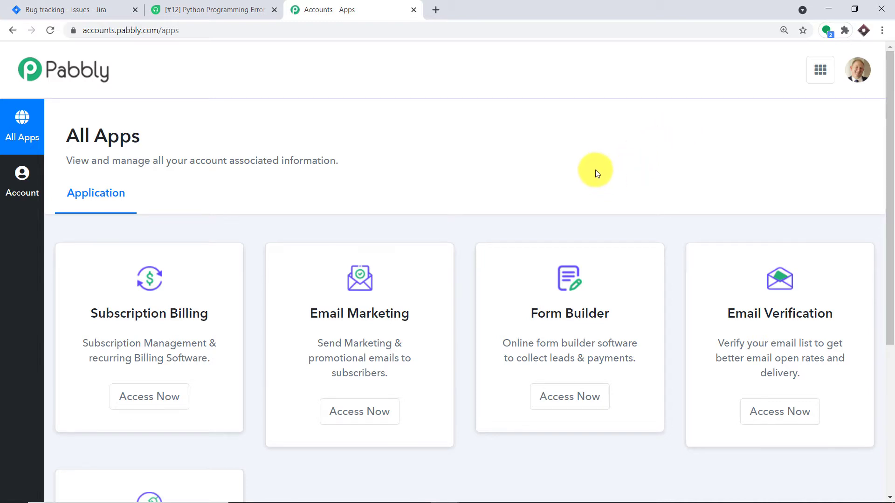
{"action": "scroll", "coordinate": [589, 164], "scroll_direction": "down", "scroll_amount": 5}
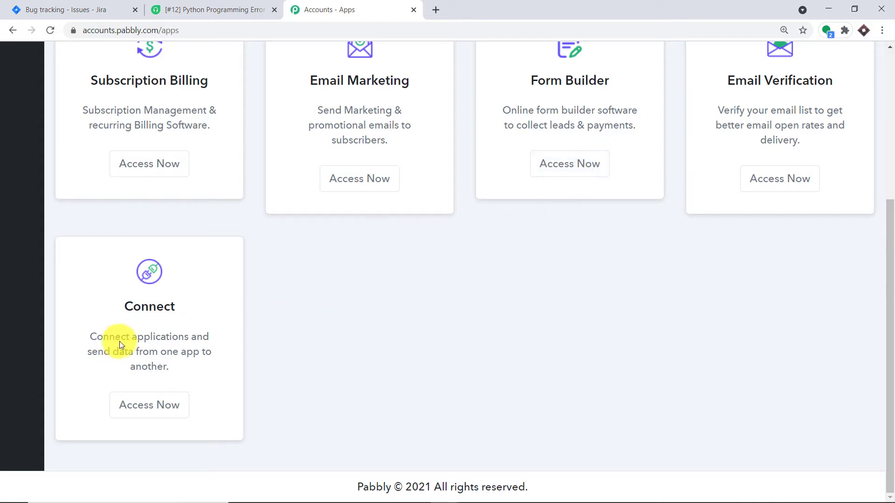
{"action": "left_click", "coordinate": [159, 410]}
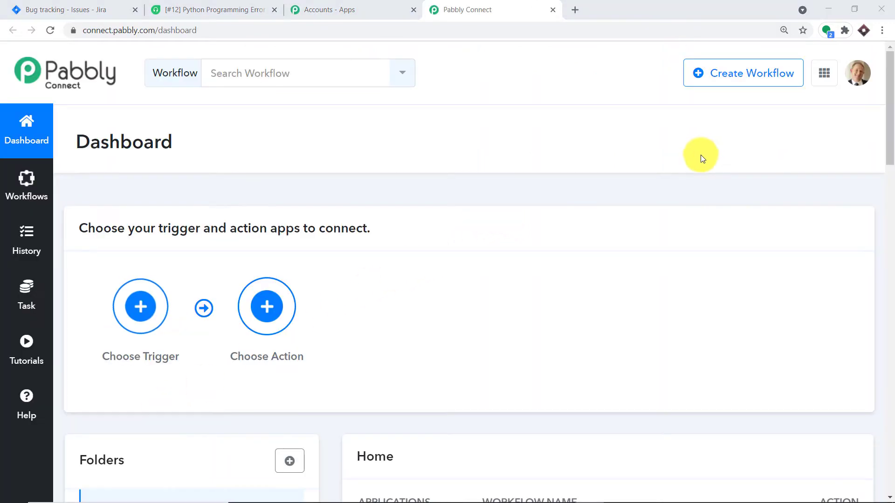
- Switch off the existing Jira Issues Create Tickets workflow
{"action": "left_click", "coordinate": [741, 84]}
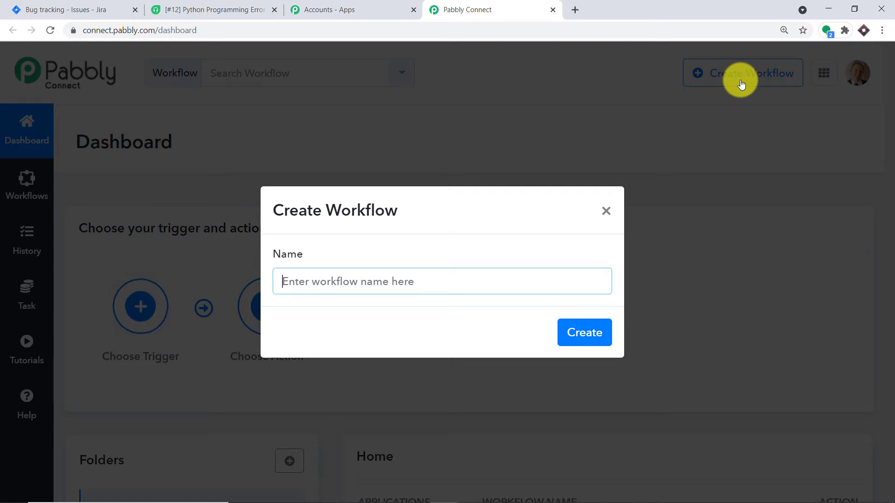
{"action": "left_click", "coordinate": [607, 213]}
{"action": "scroll", "coordinate": [676, 233], "scroll_direction": "down", "scroll_amount": 5}
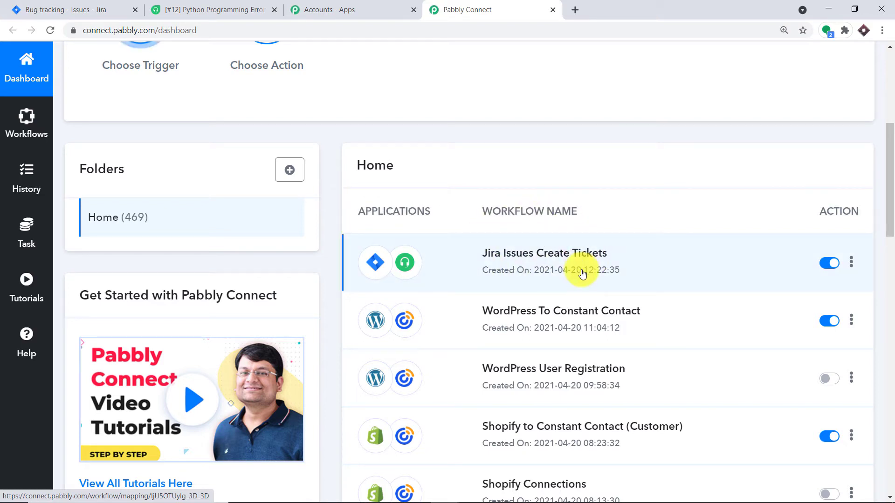
{"action": "left_click", "coordinate": [819, 264]}
- Bring up the Create Workflow dialog for a new workflow
{"action": "scroll", "coordinate": [716, 242], "scroll_direction": "up", "scroll_amount": 6}
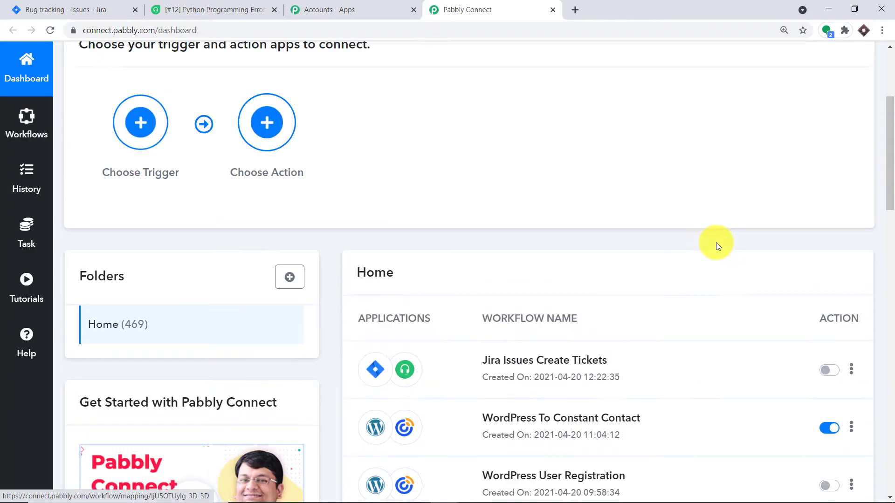
{"action": "scroll", "coordinate": [718, 239], "scroll_direction": "down", "scroll_amount": 4}
{"action": "scroll", "coordinate": [718, 239], "scroll_direction": "down", "scroll_amount": 2}
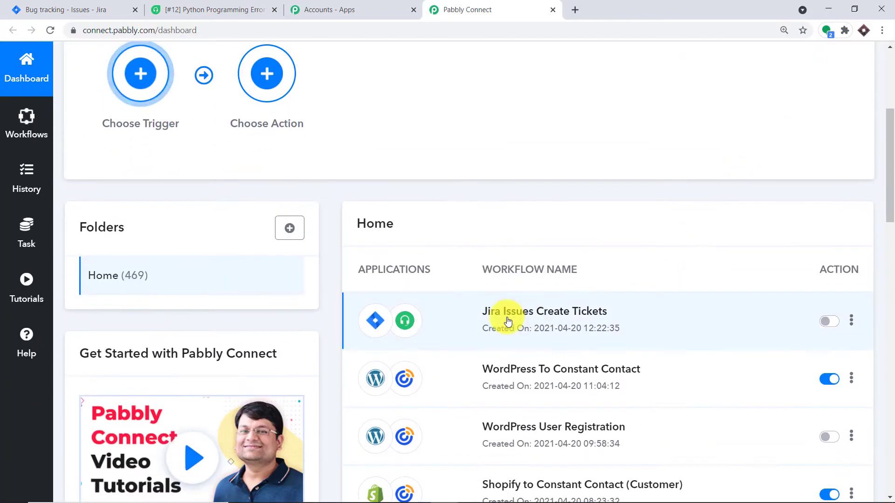
{"action": "scroll", "coordinate": [672, 241], "scroll_direction": "up", "scroll_amount": 5}
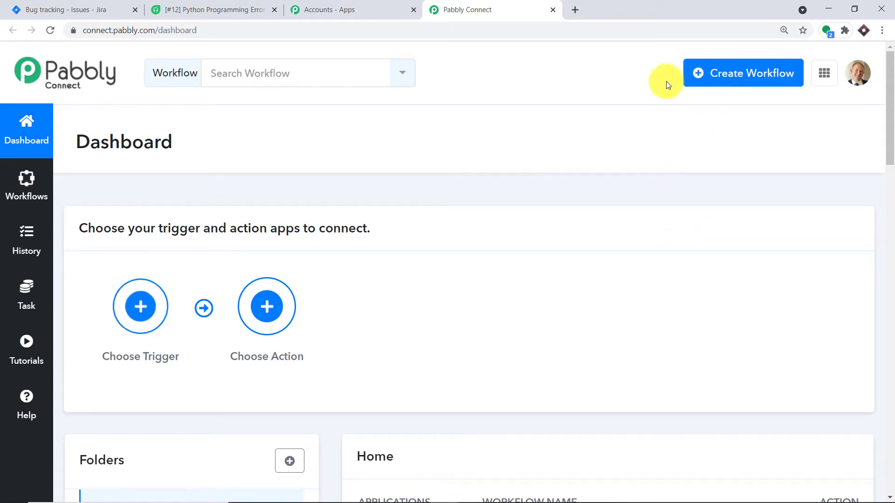
{"action": "scroll", "coordinate": [685, 251], "scroll_direction": "down", "scroll_amount": 5}
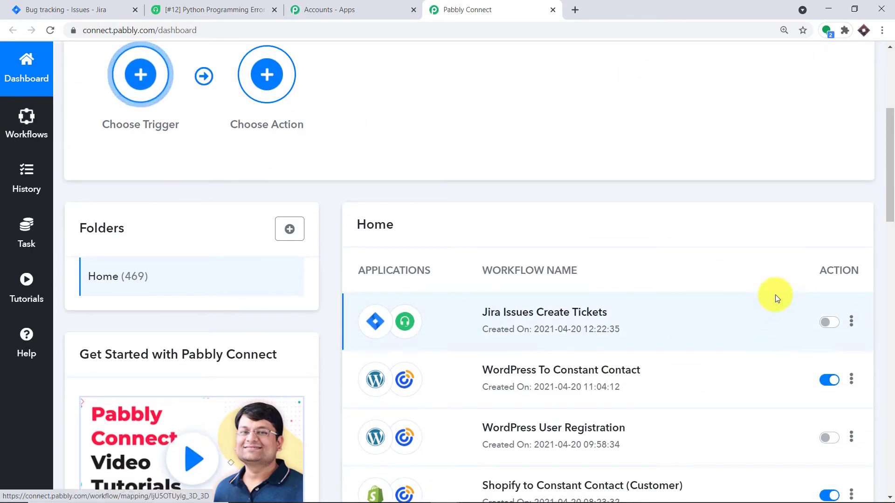
{"action": "scroll", "coordinate": [769, 280], "scroll_direction": "up", "scroll_amount": 5}
{"action": "left_click", "coordinate": [735, 81]}
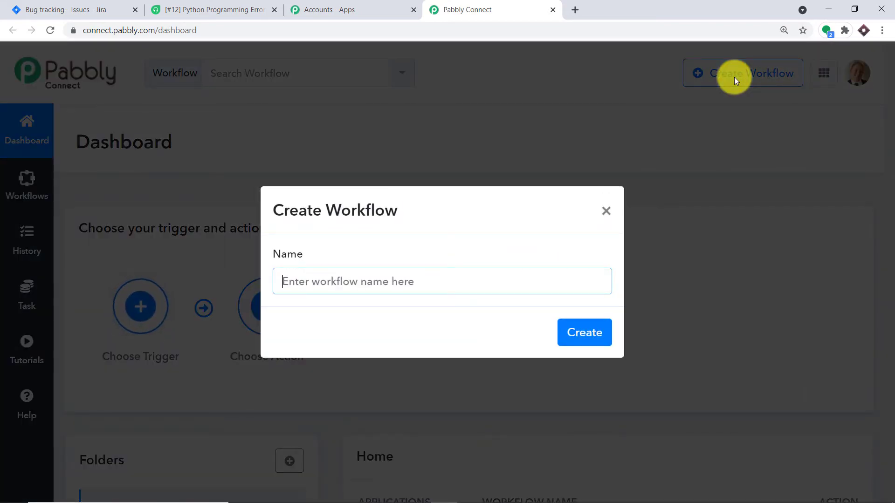
- Name the new workflow 'Jira To Freshdesk' and create it
{"action": "type", "text": "Ji"}
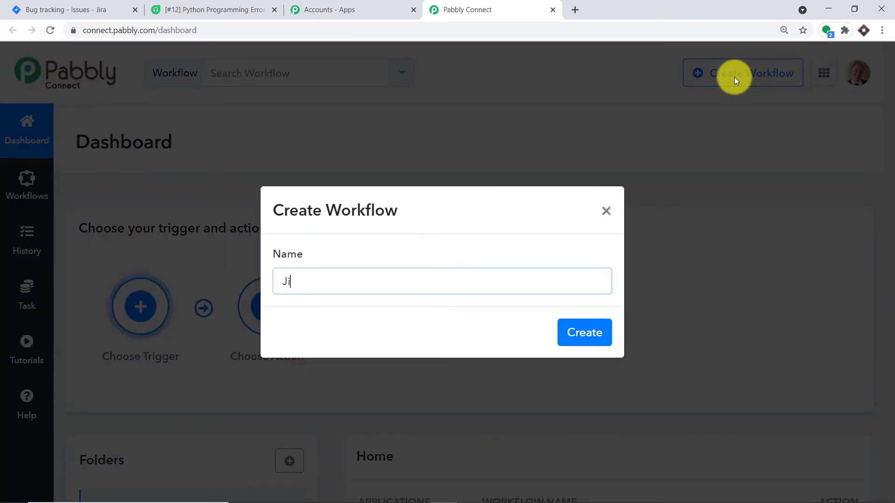
{"action": "type", "text": "ra To Fr"}
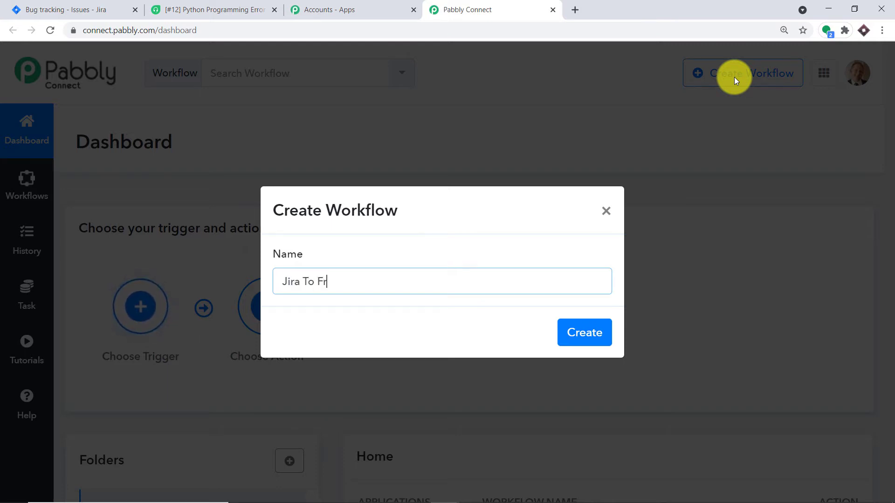
{"action": "type", "text": "eshdesk"}
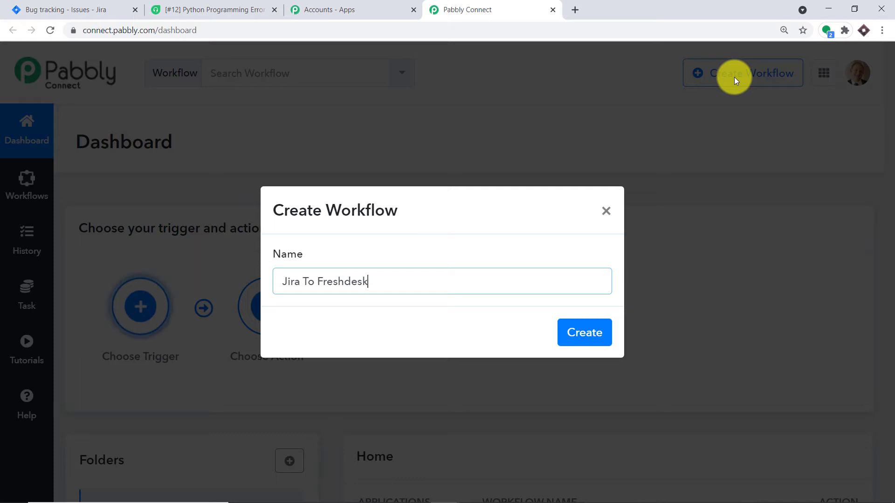
{"action": "left_click", "coordinate": [590, 332]}
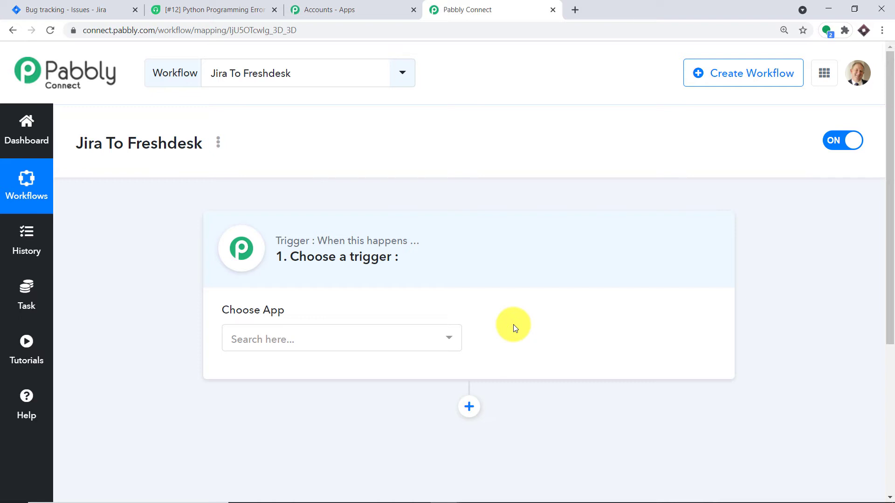
- Set the trigger app to Jira Software (Triggers) with the New Issue event
{"action": "left_click", "coordinate": [362, 338]}
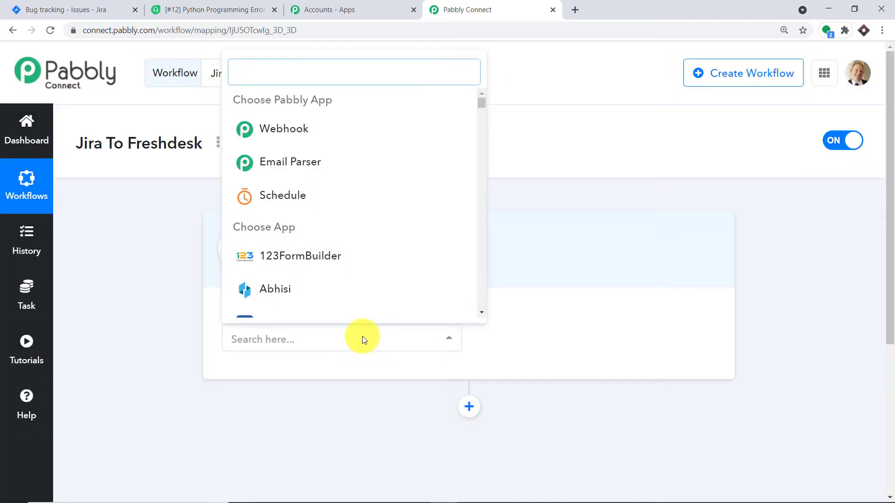
{"action": "type", "text": "jira"}
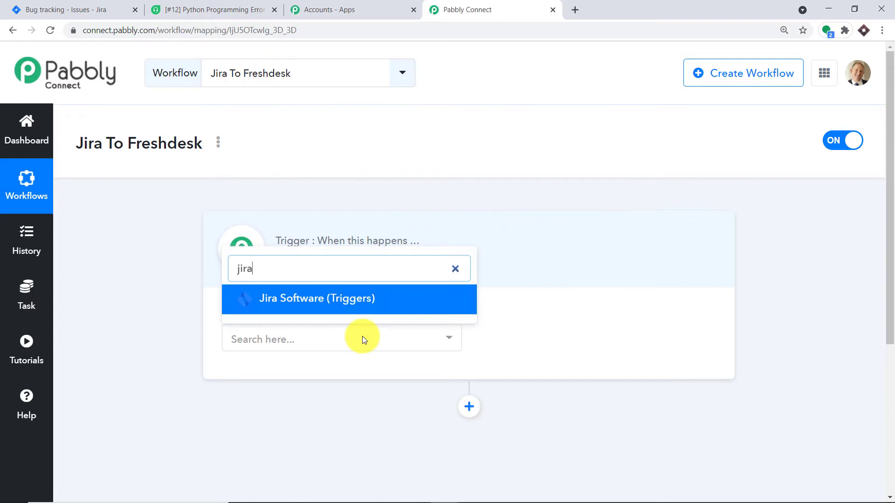
{"action": "left_click", "coordinate": [352, 300]}
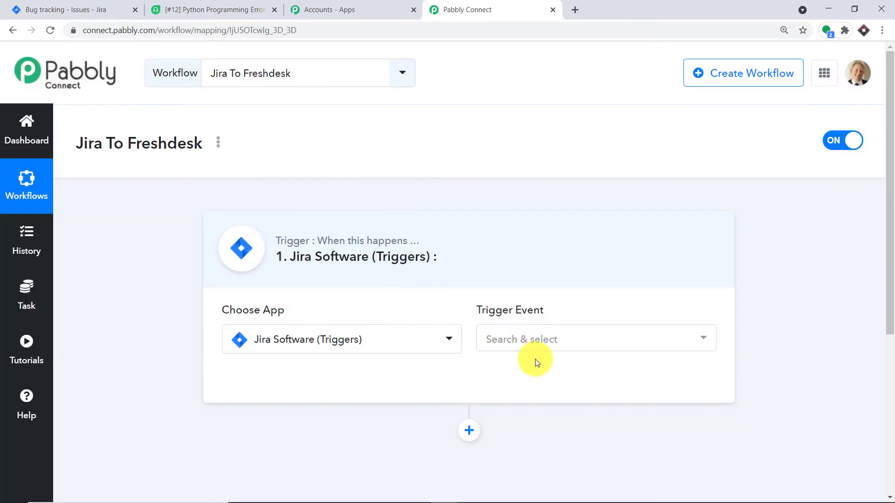
{"action": "left_click", "coordinate": [530, 340]}
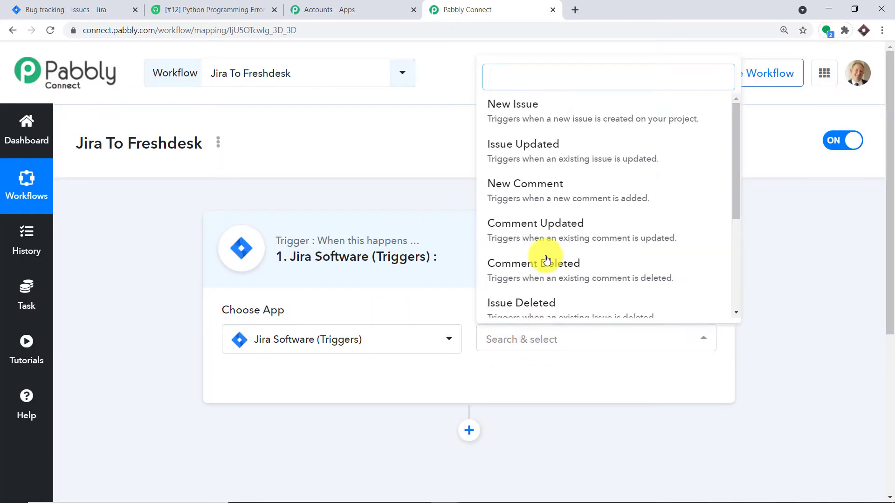
{"action": "left_click", "coordinate": [545, 111]}
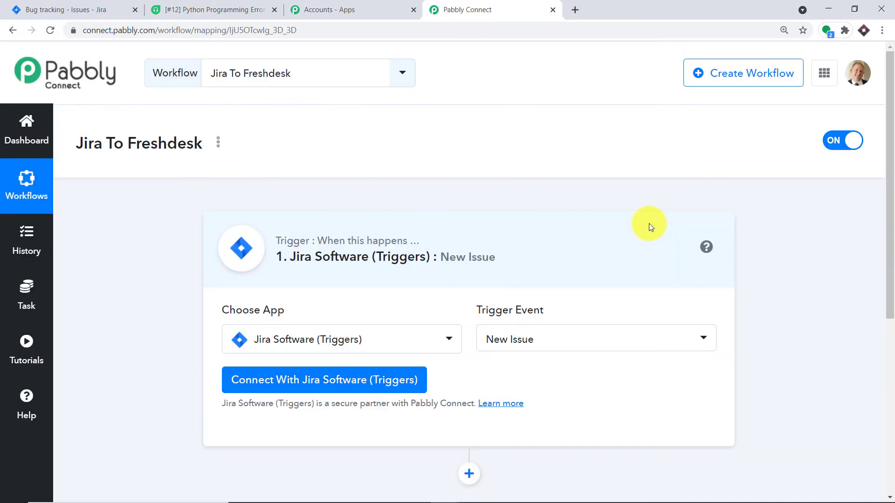
{"action": "left_click", "coordinate": [508, 339]}
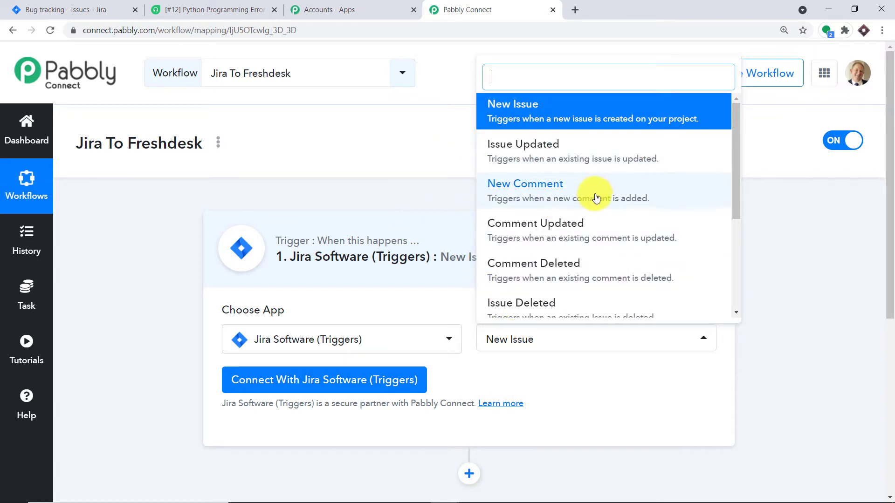
{"action": "scroll", "coordinate": [480, 244], "scroll_direction": "down", "scroll_amount": 1}
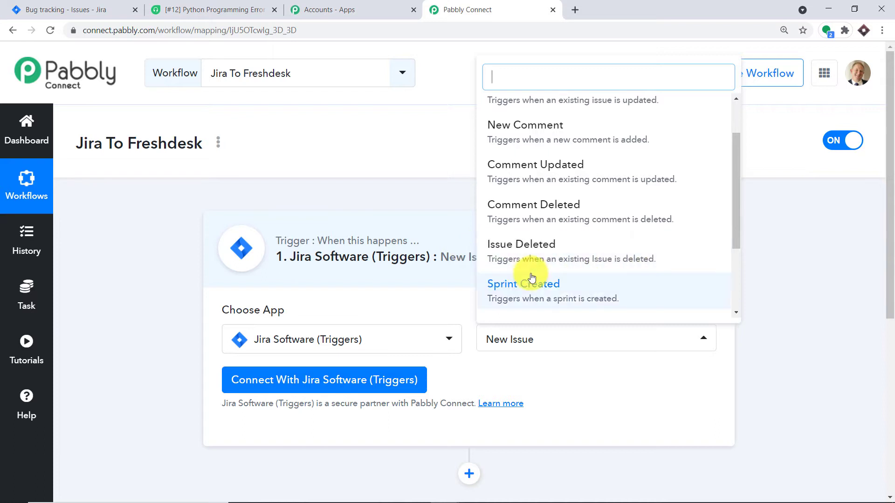
{"action": "scroll", "coordinate": [522, 256], "scroll_direction": "down", "scroll_amount": 1}
{"action": "scroll", "coordinate": [587, 237], "scroll_direction": "up", "scroll_amount": 2}
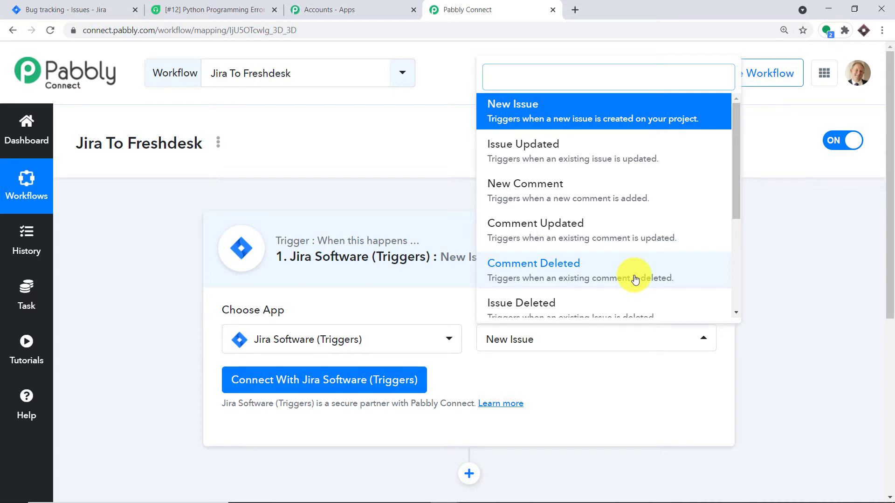
{"action": "left_click", "coordinate": [596, 387]}
{"action": "scroll", "coordinate": [595, 387], "scroll_direction": "down", "scroll_amount": 1}
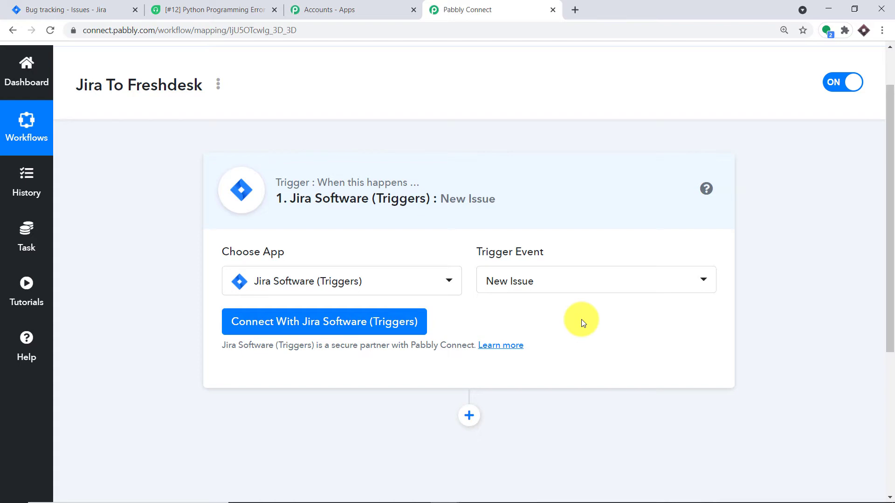
- Start a new Jira Software connection with the account e-mail filled in, then return to Jira
{"action": "left_click", "coordinate": [288, 321]}
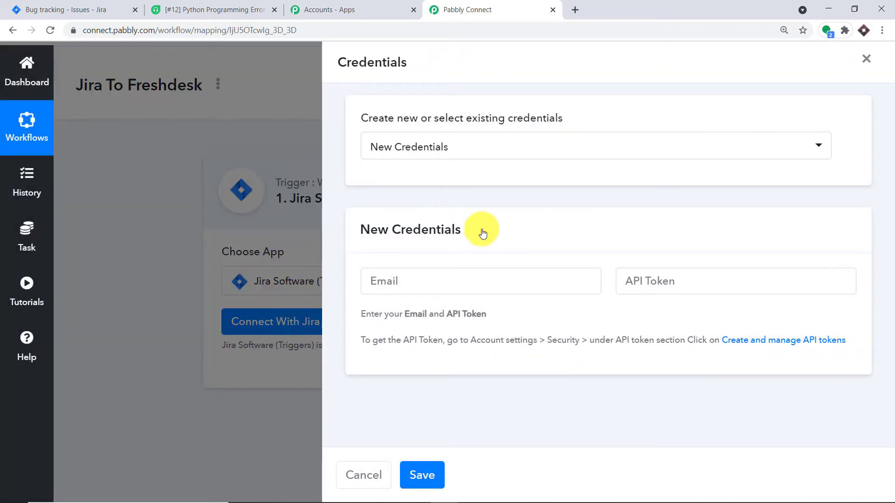
{"action": "left_click", "coordinate": [407, 282]}
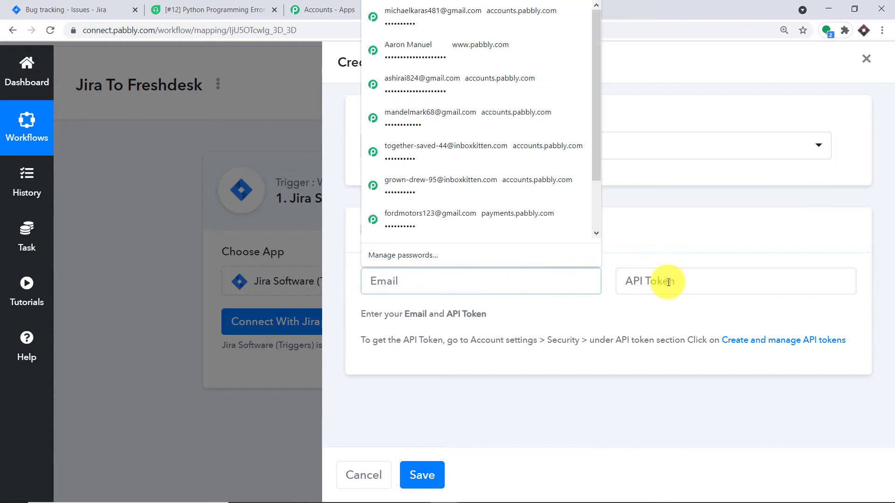
{"action": "left_click", "coordinate": [669, 282]}
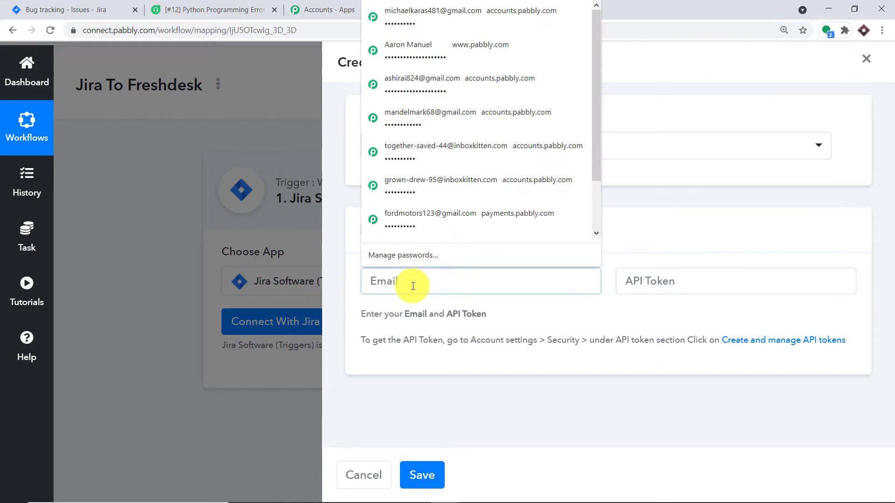
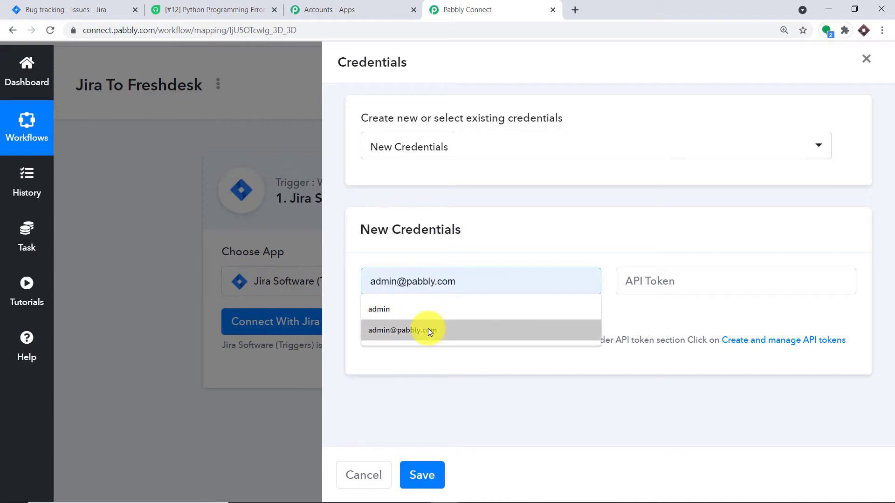
{"action": "left_click", "coordinate": [428, 329]}
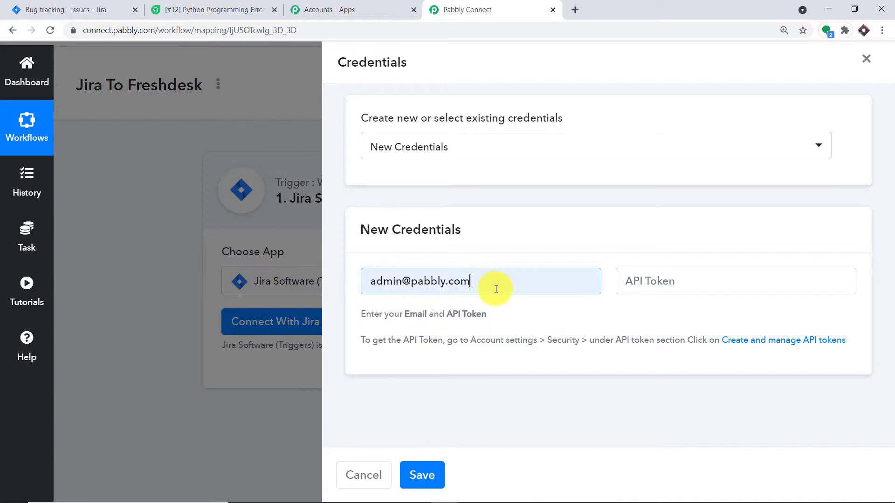
{"action": "left_click", "coordinate": [665, 285]}
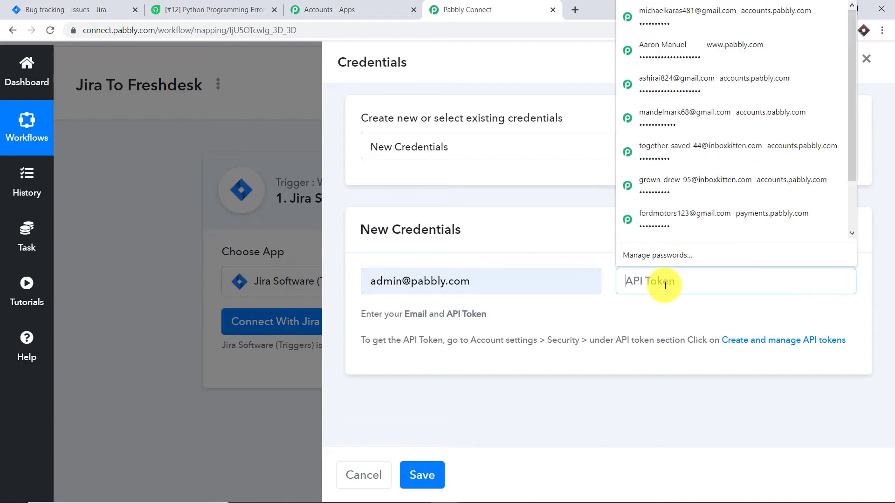
{"action": "left_click", "coordinate": [59, 5]}
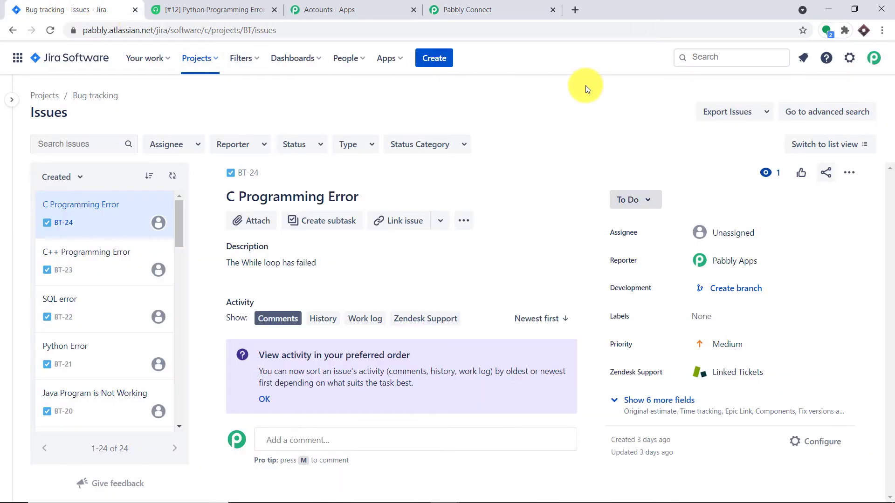
- Reach the API tokens page through Account settings > Security
{"action": "left_click", "coordinate": [874, 58]}
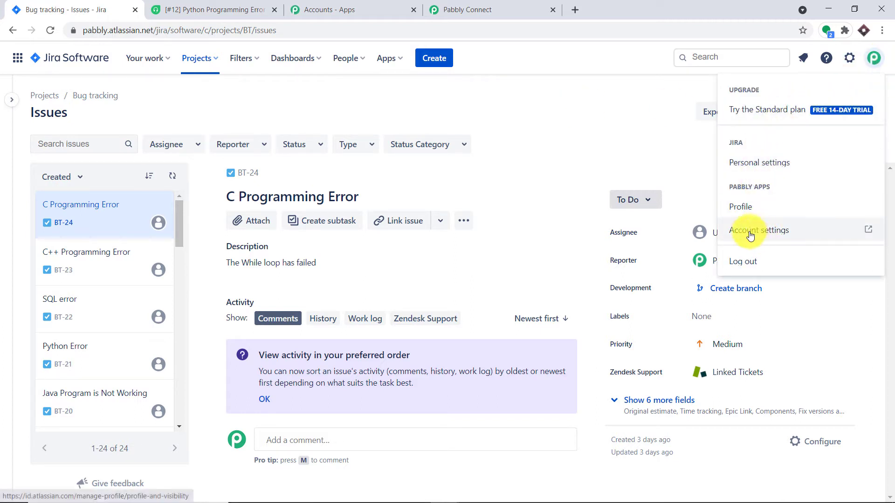
{"action": "left_click", "coordinate": [780, 231]}
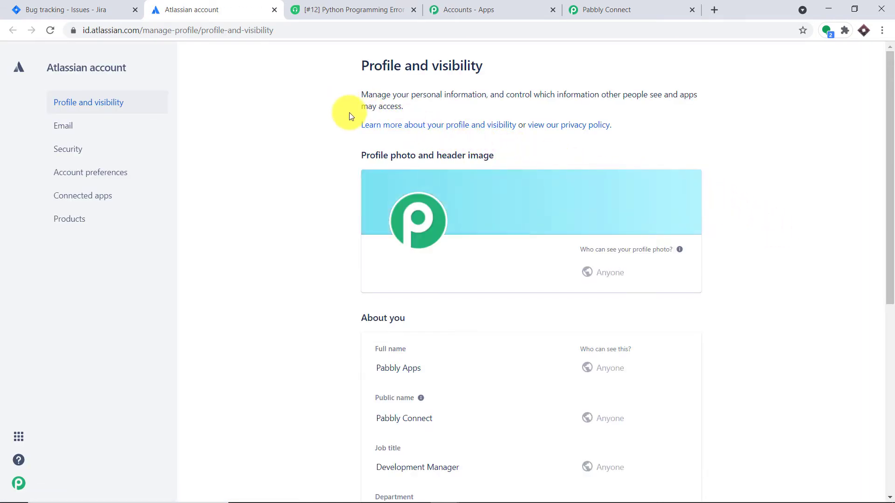
{"action": "left_click", "coordinate": [60, 150]}
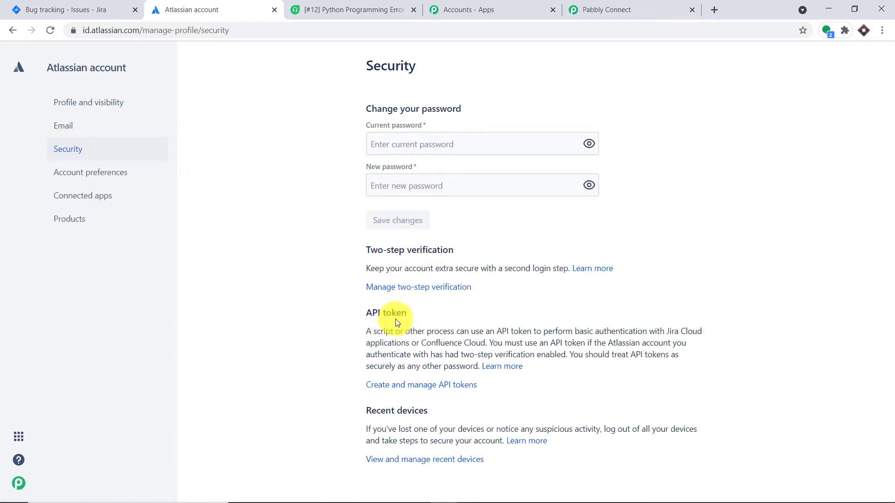
{"action": "left_click", "coordinate": [404, 389]}
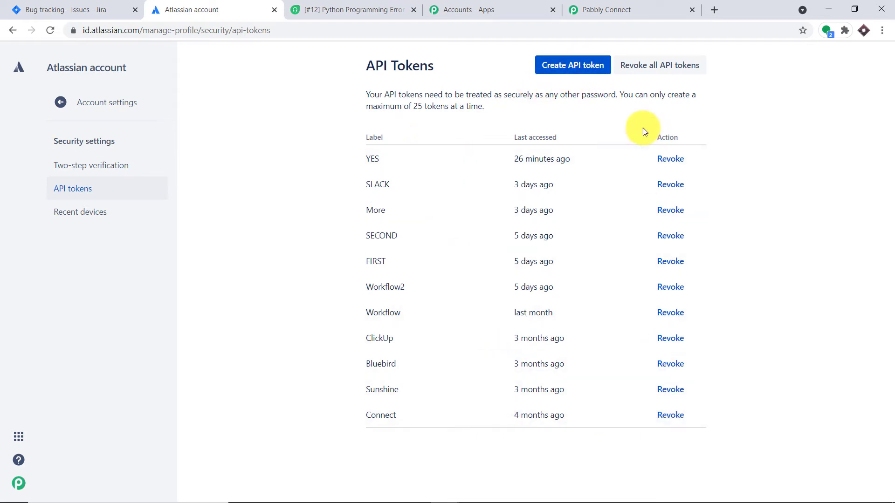
- Create an API token labelled FRESHDESK TICKET, copy it, and return to Pabbly's credentials form
{"action": "left_click", "coordinate": [575, 68]}
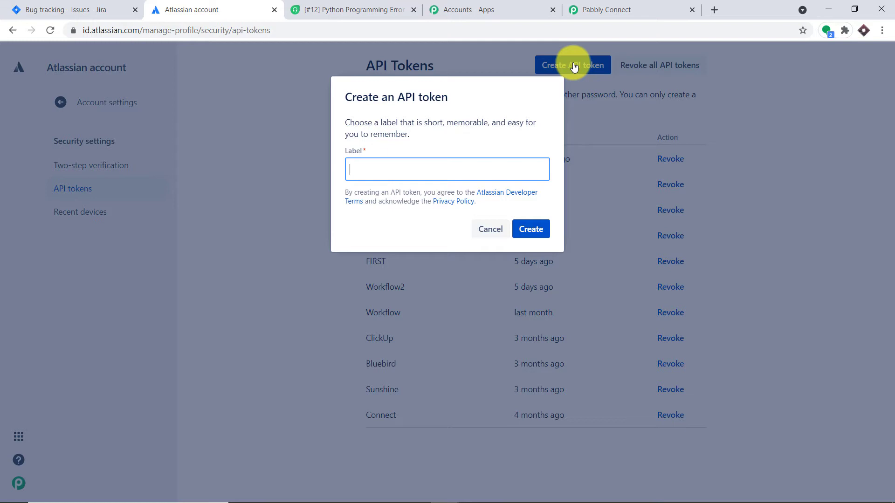
{"action": "type", "text": "FRESHDESK TICKET"}
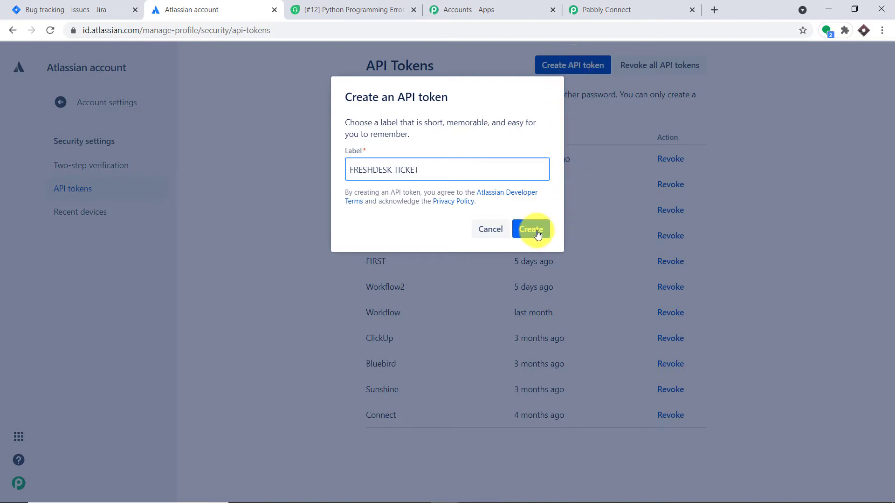
{"action": "left_click", "coordinate": [536, 230]}
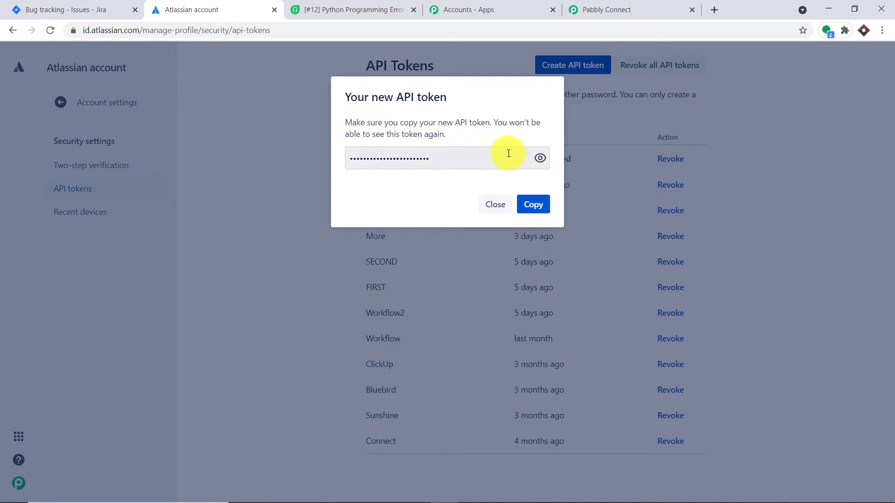
{"action": "left_click", "coordinate": [540, 158]}
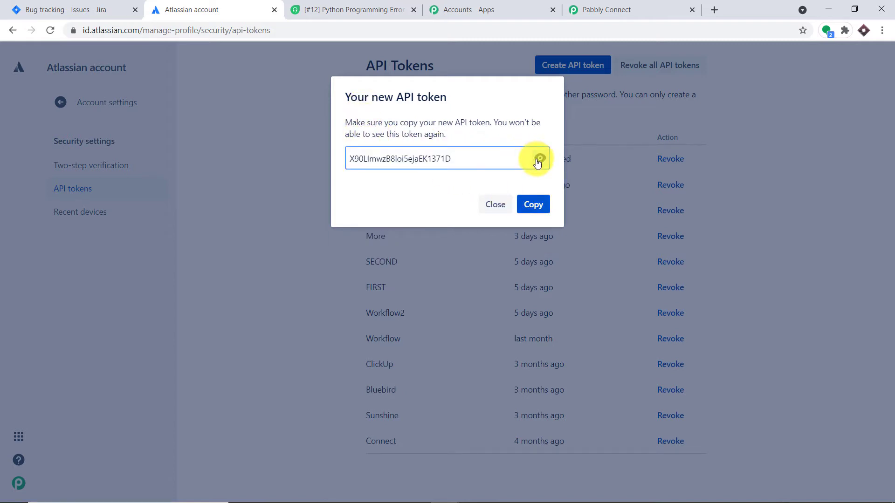
{"action": "left_click", "coordinate": [535, 207]}
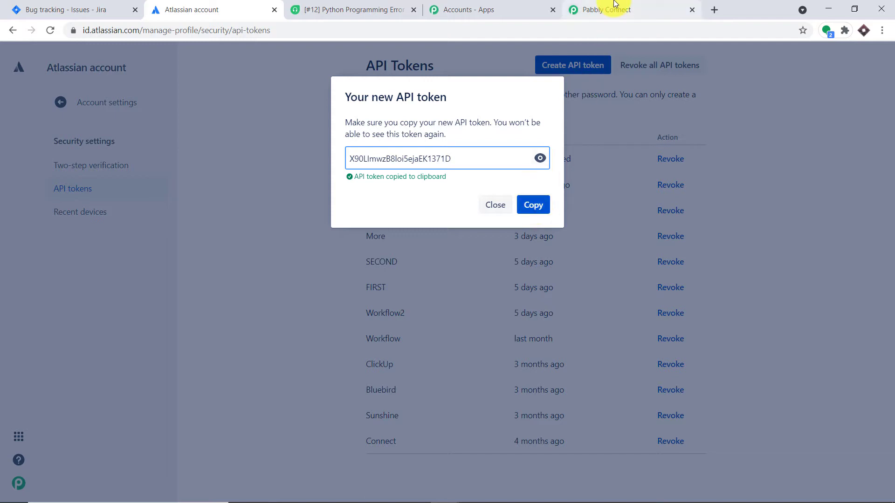
{"action": "left_click", "coordinate": [615, 4]}
{"action": "left_click", "coordinate": [644, 279]}
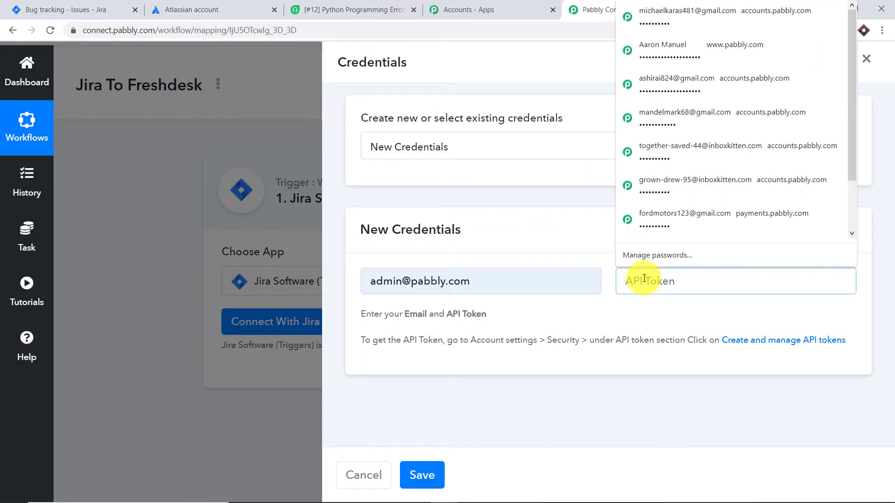
- Paste the copied API token and save the Jira credentials
{"action": "right_click", "coordinate": [644, 280]}
{"action": "left_click", "coordinate": [687, 405]}
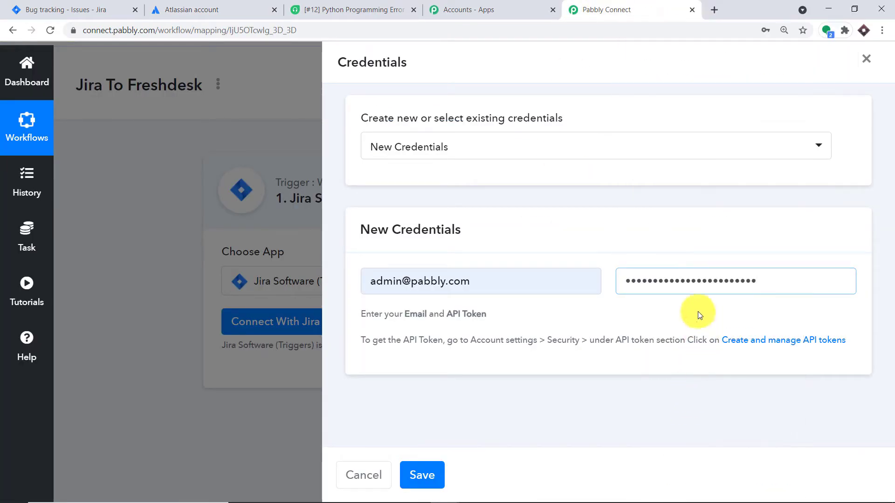
{"action": "left_click", "coordinate": [426, 476]}
- Review the generated webhook URL and place the cursor in the empty Domain field
{"action": "scroll", "coordinate": [588, 279], "scroll_direction": "down", "scroll_amount": 4}
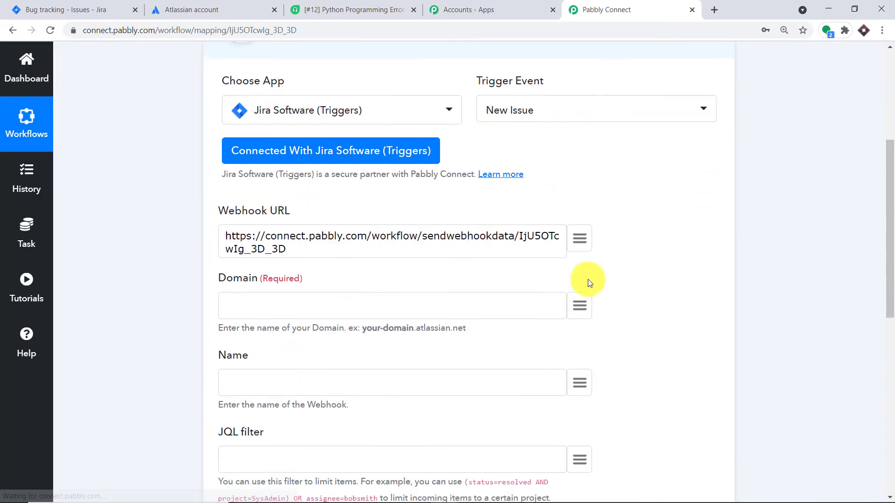
{"action": "scroll", "coordinate": [313, 310], "scroll_direction": "down", "scroll_amount": 1}
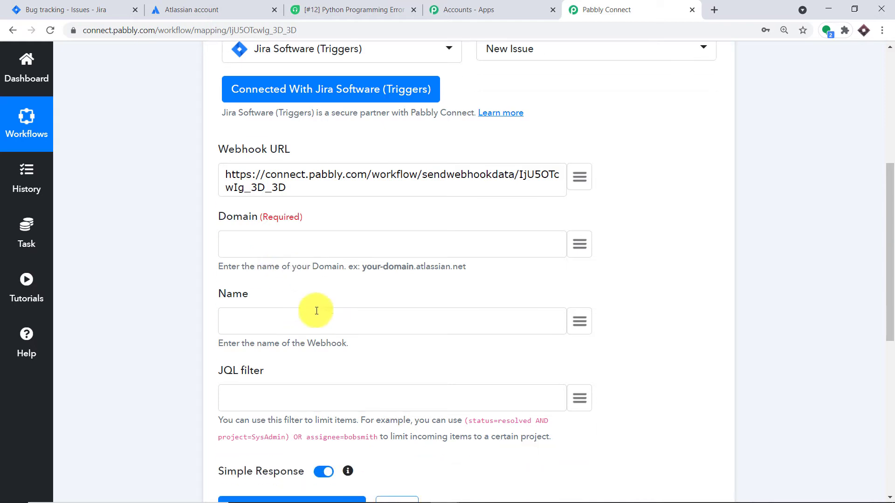
{"action": "scroll", "coordinate": [350, 289], "scroll_direction": "up", "scroll_amount": 2}
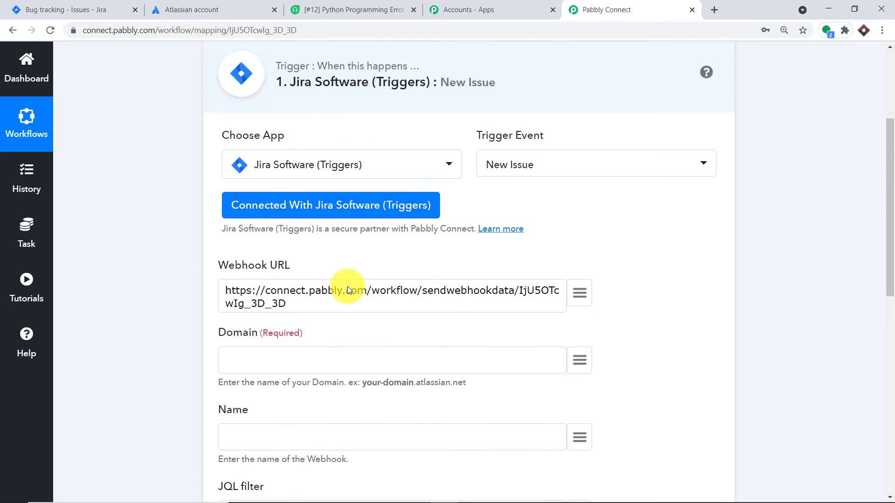
{"action": "left_click_drag", "start_coordinate": [315, 308], "coordinate": [179, 292]}
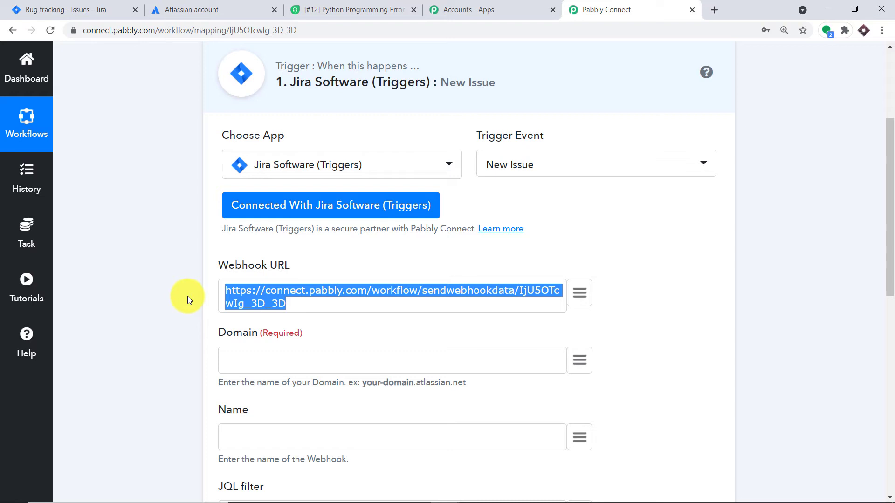
{"action": "scroll", "coordinate": [320, 231], "scroll_direction": "down", "scroll_amount": 2}
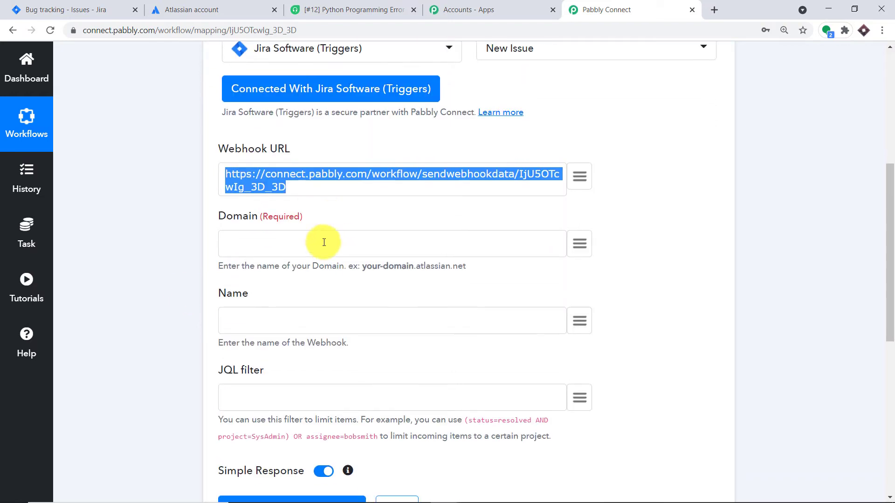
{"action": "scroll", "coordinate": [221, 417], "scroll_direction": "down", "scroll_amount": 1}
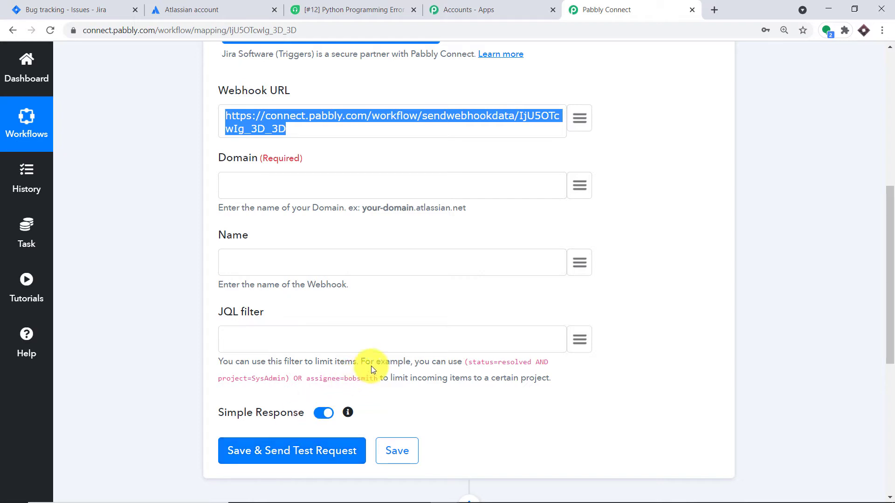
{"action": "left_click", "coordinate": [421, 299]}
{"action": "left_click", "coordinate": [298, 182]}
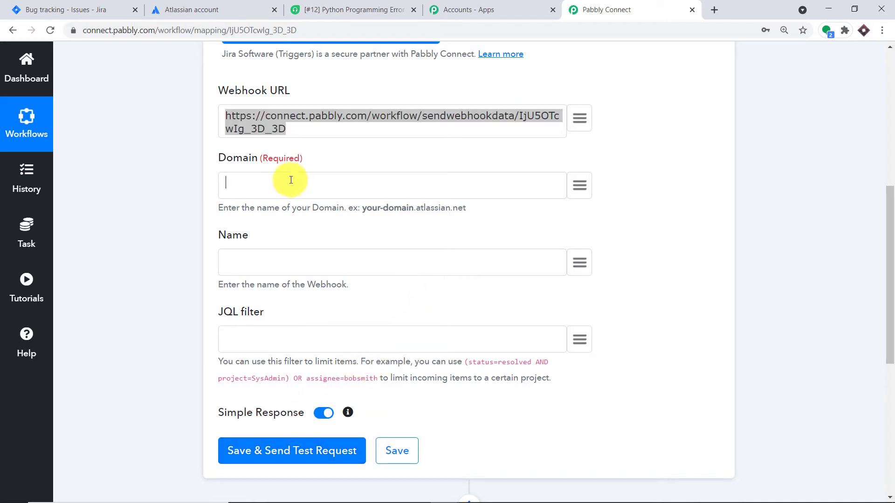
{"action": "scroll", "coordinate": [329, 216], "scroll_direction": "up", "scroll_amount": 1}
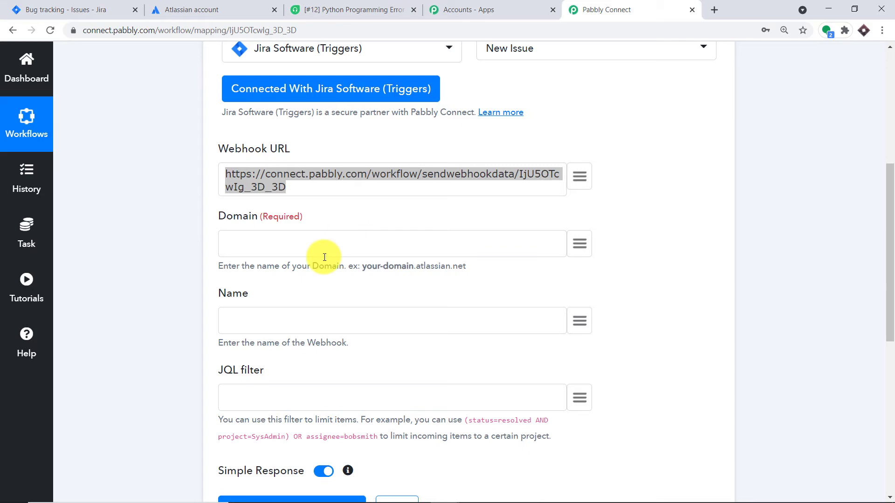
- Copy 'pabbly' from the Jira site address and paste it into the Jira trigger's Domain field
{"action": "left_click", "coordinate": [115, 5]}
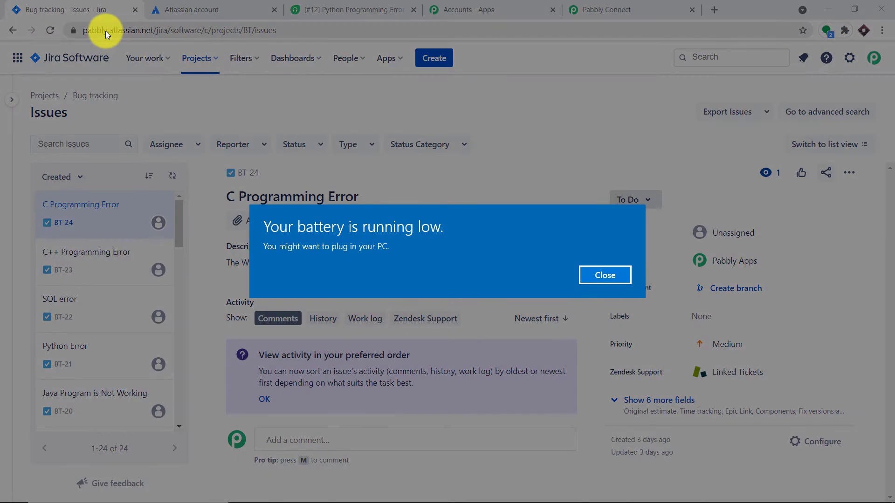
{"action": "left_click", "coordinate": [600, 272]}
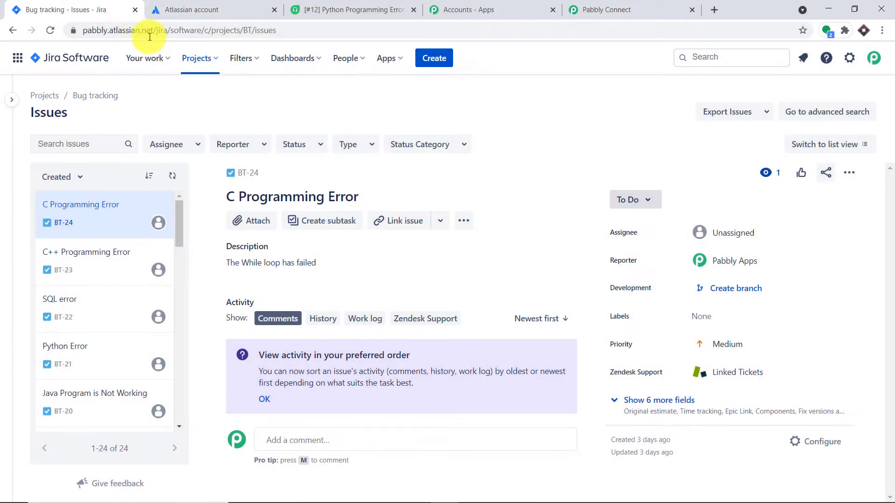
{"action": "left_click", "coordinate": [107, 29]}
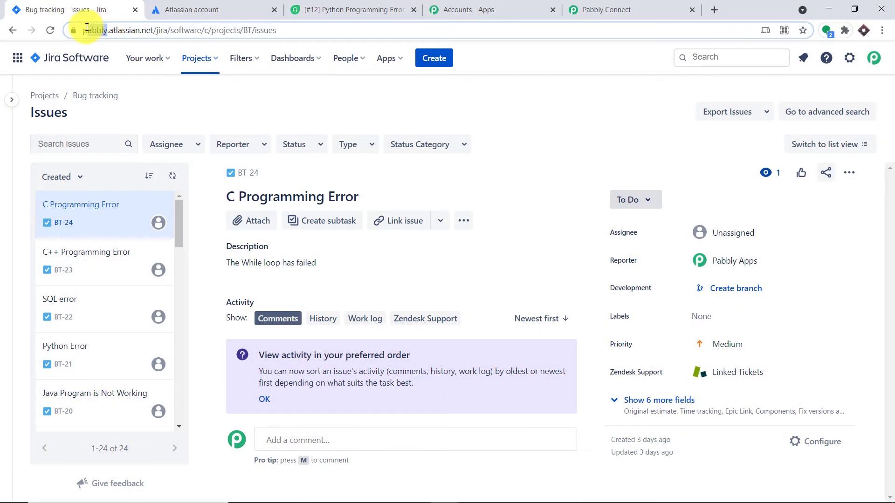
{"action": "double_click", "coordinate": [119, 31]}
{"action": "right_click", "coordinate": [127, 34]}
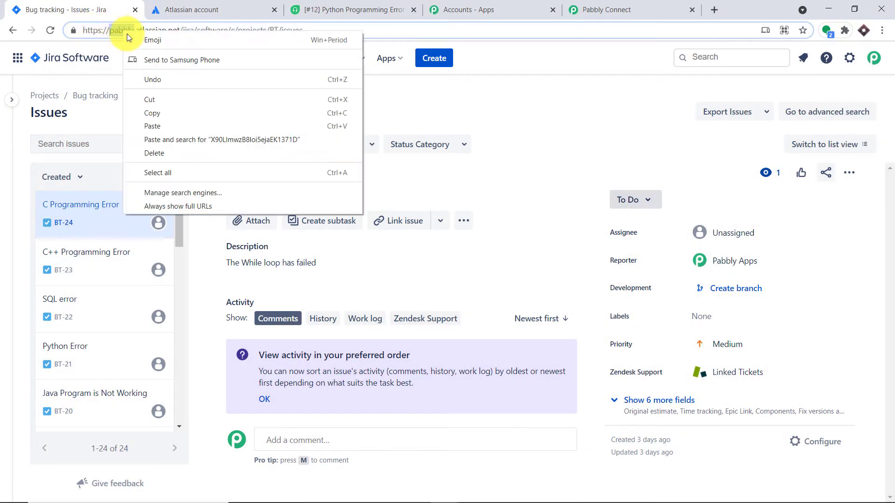
{"action": "left_click", "coordinate": [187, 112]}
{"action": "left_click", "coordinate": [607, 10]}
{"action": "left_click", "coordinate": [299, 244]}
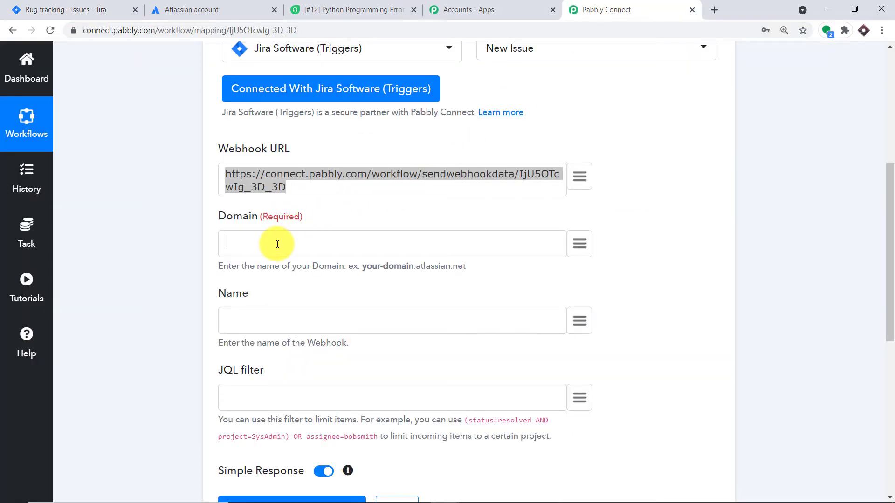
{"action": "right_click", "coordinate": [278, 244]}
{"action": "left_click", "coordinate": [312, 333]}
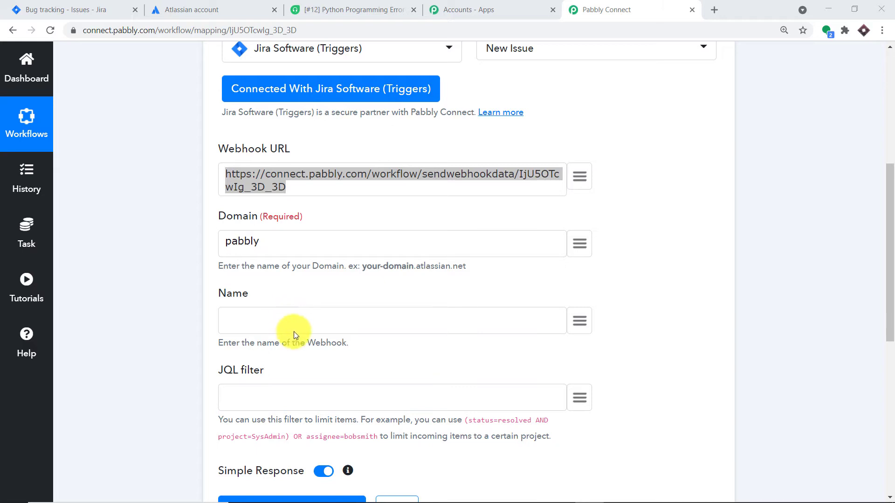
- Enter FRESHYTICKET as the webhook Name
{"action": "left_click", "coordinate": [298, 323]}
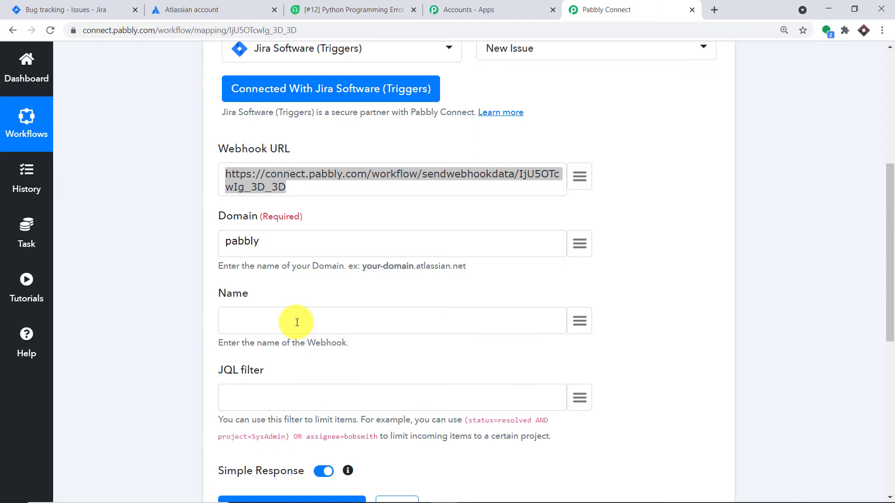
{"action": "type", "text": "FRESHYTICKET"}
{"action": "scroll", "coordinate": [307, 312], "scroll_direction": "down", "scroll_amount": 1}
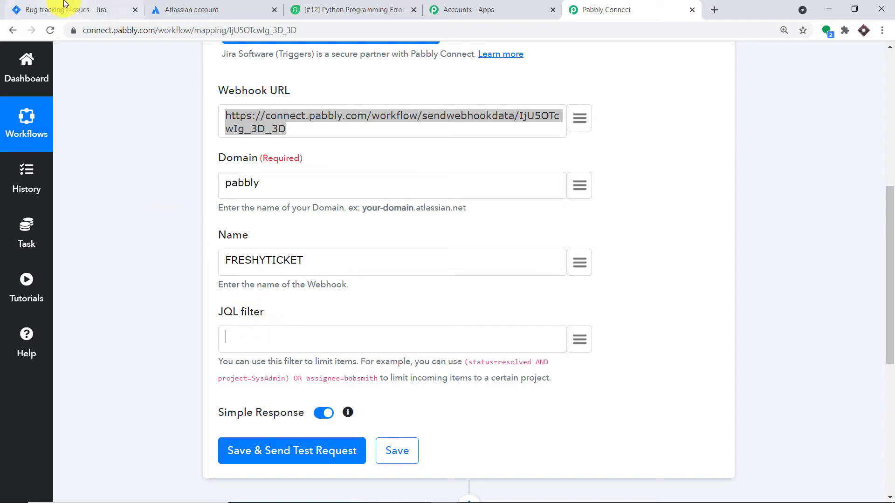
{"action": "left_click", "coordinate": [19, 9]}
- Copy the 'Bug tracking' project name from Jira and paste it into the JQL filter
{"action": "left_click", "coordinate": [209, 57]}
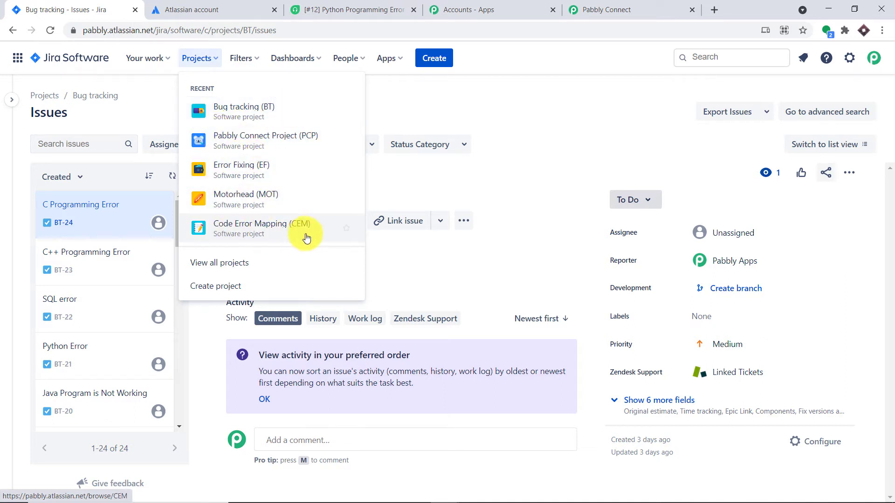
{"action": "left_click", "coordinate": [259, 108]}
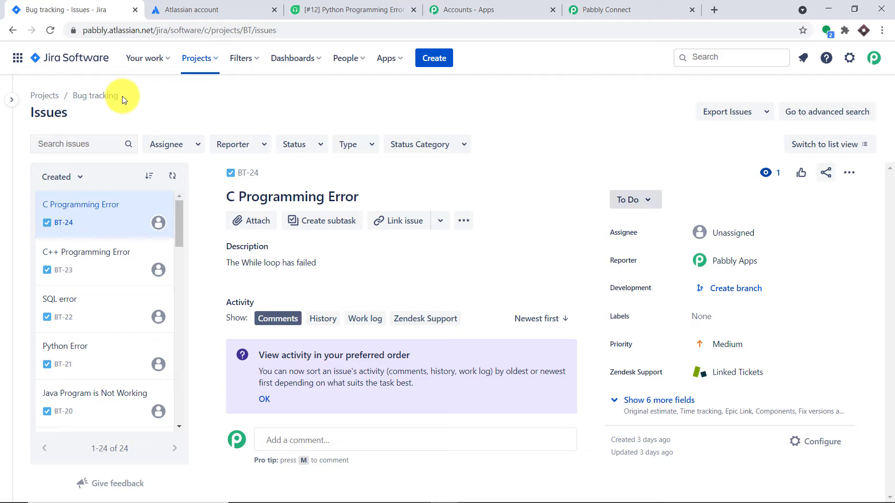
{"action": "left_click_drag", "start_coordinate": [122, 96], "coordinate": [71, 99]}
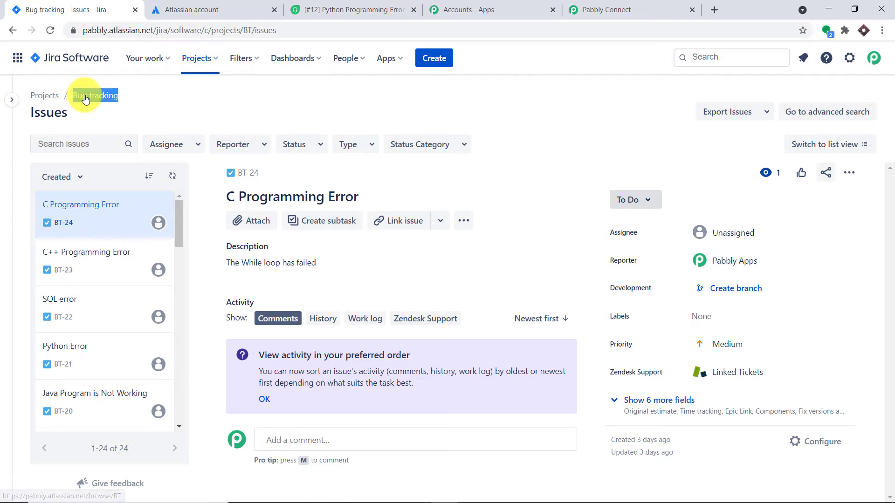
{"action": "right_click", "coordinate": [85, 99]}
{"action": "left_click", "coordinate": [133, 201]}
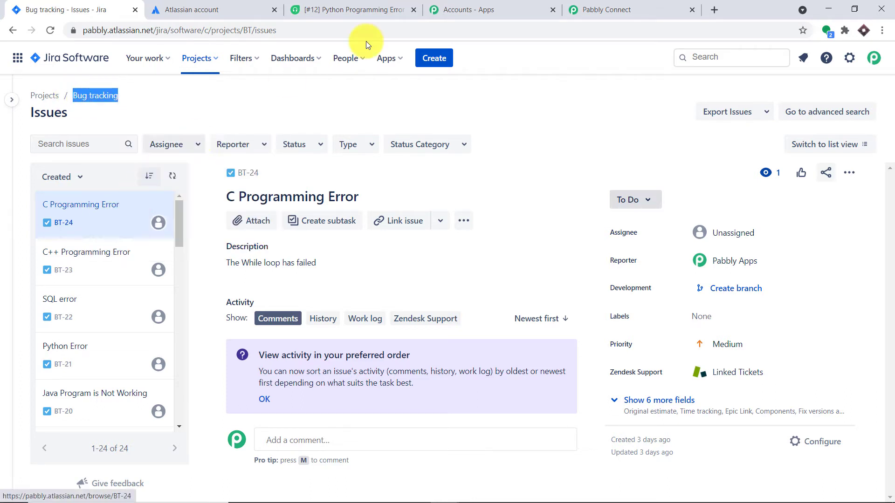
{"action": "left_click", "coordinate": [615, 10]}
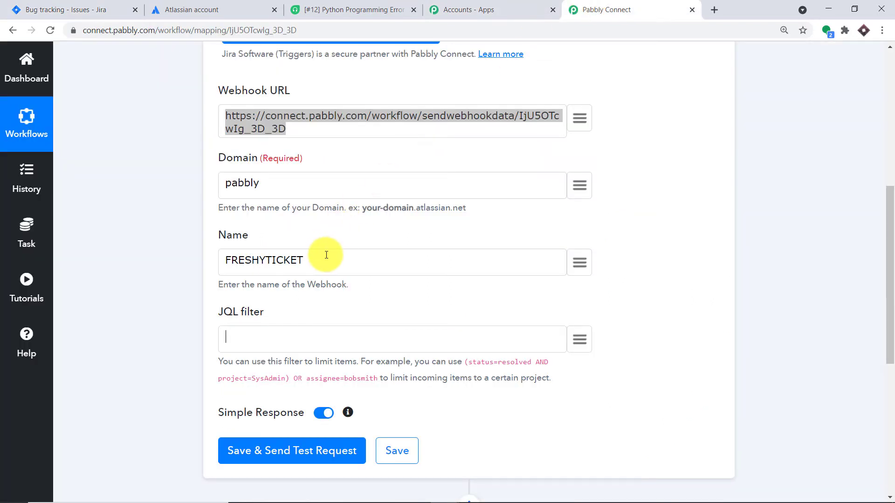
{"action": "key", "text": "ctrl+v"}
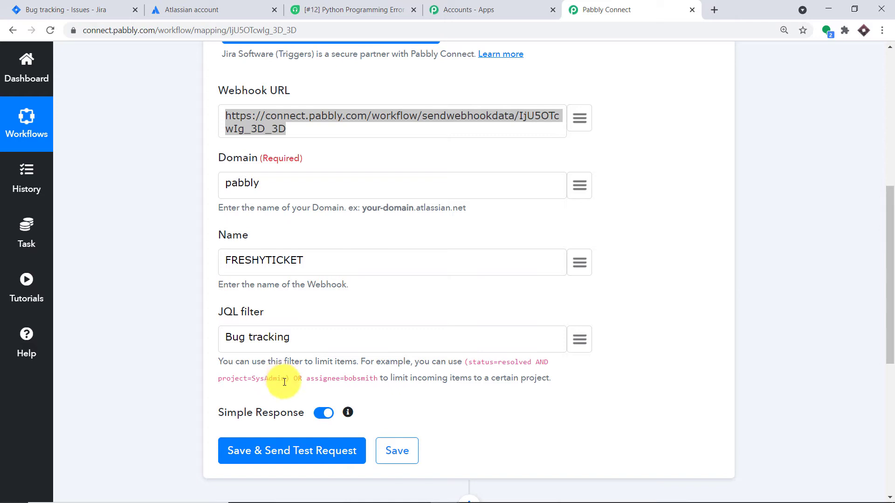
- Prefix the filter with 'project=' from the help example so it reads project=Bug tracking
{"action": "left_click_drag", "start_coordinate": [285, 382], "coordinate": [219, 378]}
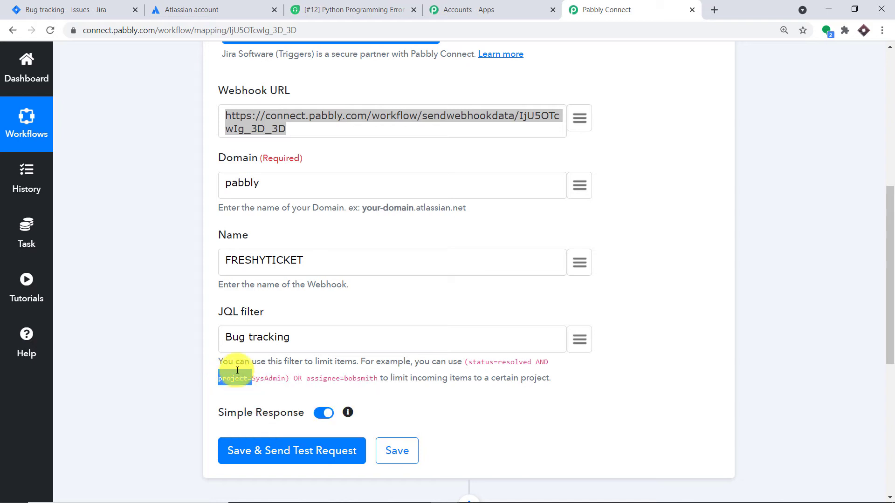
{"action": "left_click", "coordinate": [227, 339]}
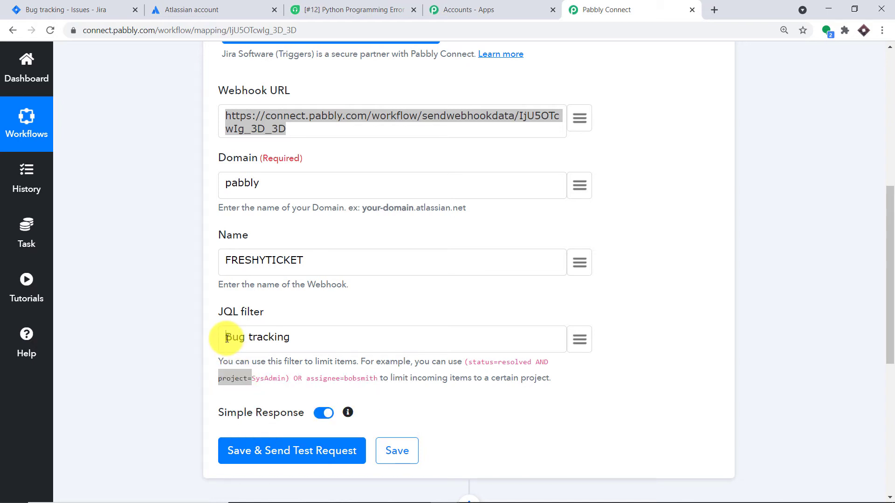
{"action": "key", "text": "ctrl+v"}
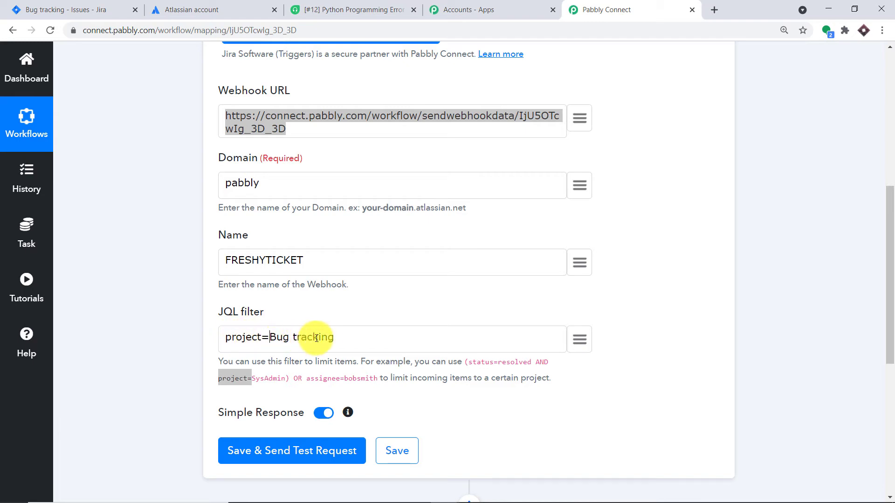
{"action": "left_click", "coordinate": [101, 10]}
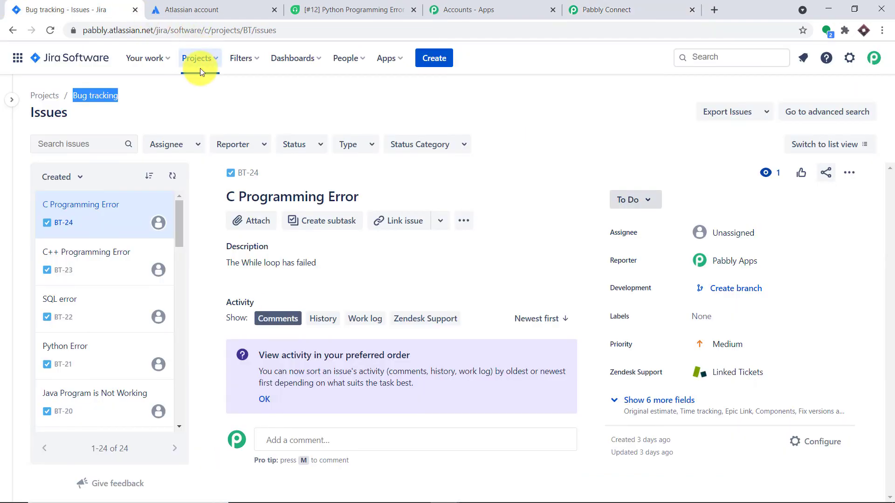
{"action": "left_click", "coordinate": [190, 111]}
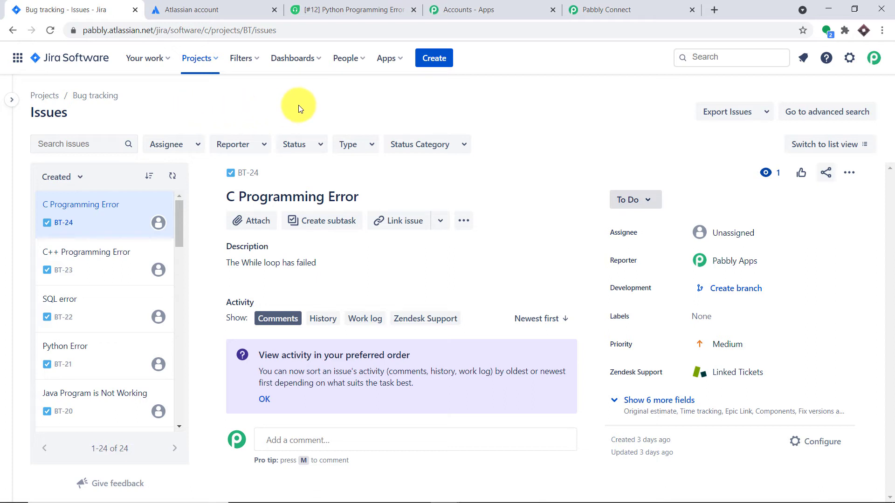
{"action": "left_click", "coordinate": [599, 9]}
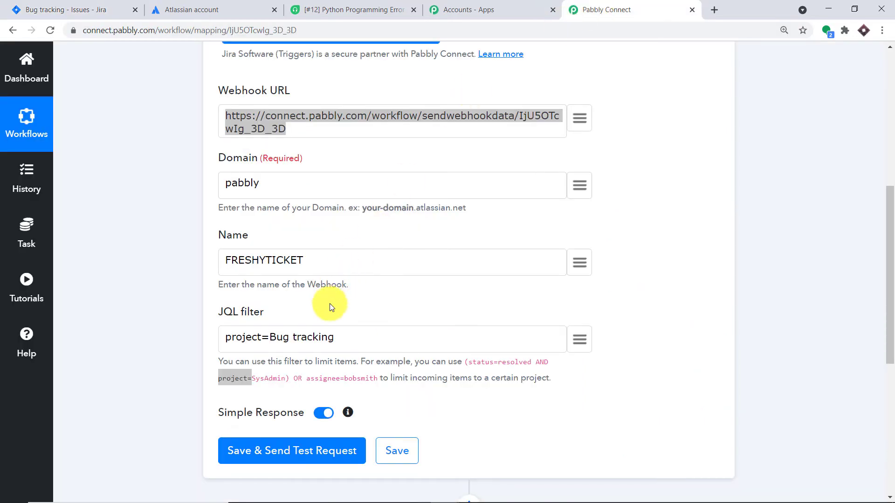
- Save the Jira trigger with Save & Send Test Request, then start Capture Webhook Response
{"action": "scroll", "coordinate": [330, 306], "scroll_direction": "down", "scroll_amount": 2}
{"action": "left_click", "coordinate": [330, 342]}
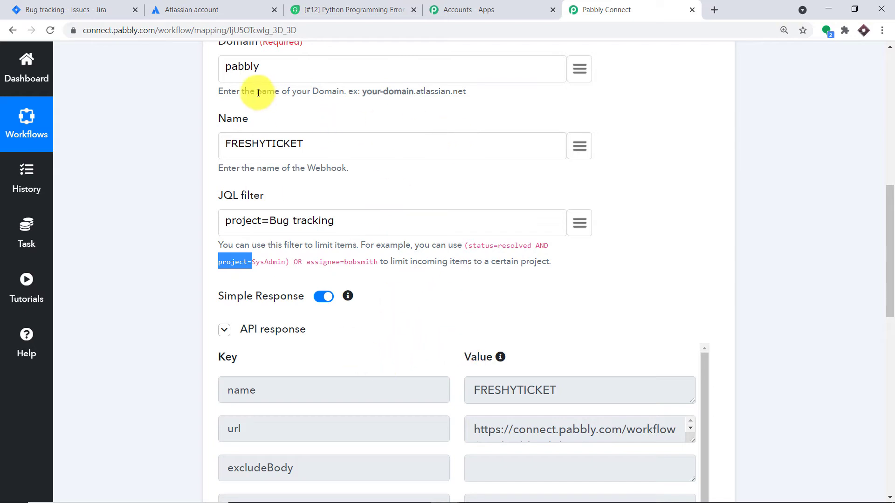
{"action": "left_click", "coordinate": [69, 5]}
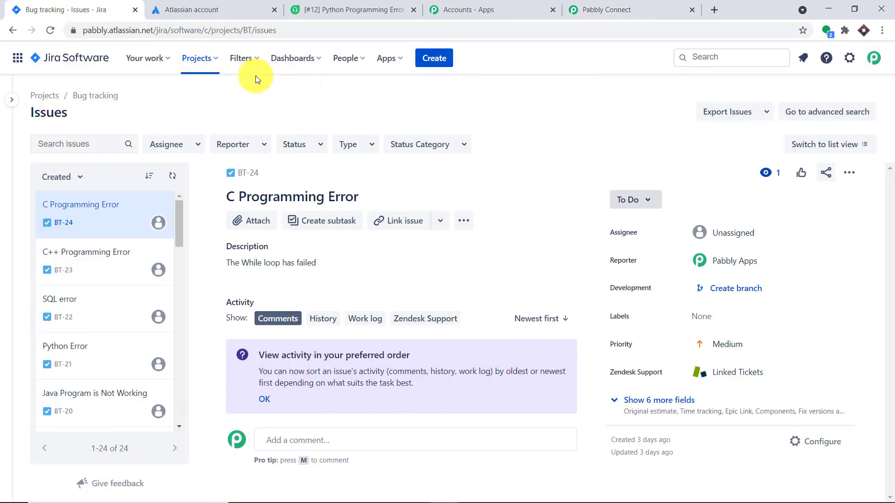
{"action": "left_click", "coordinate": [615, 9]}
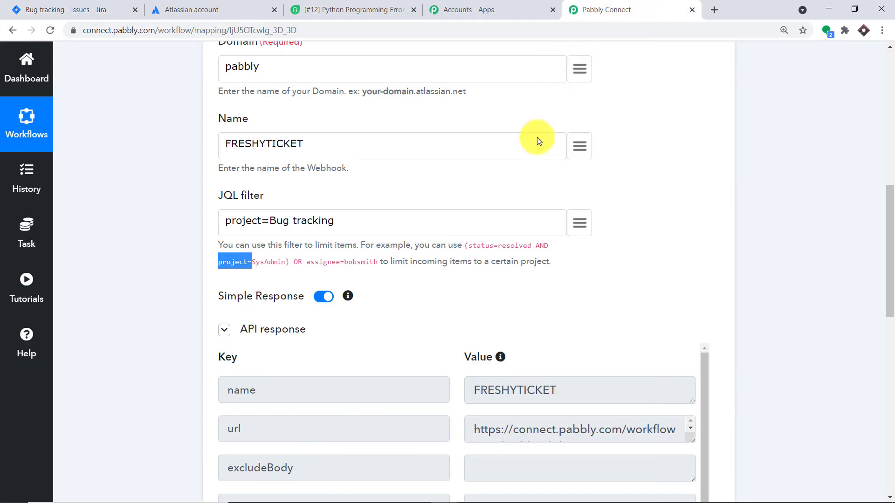
{"action": "scroll", "coordinate": [545, 168], "scroll_direction": "down", "scroll_amount": 3}
{"action": "left_click_drag", "start_coordinate": [891, 260], "coordinate": [892, 332]}
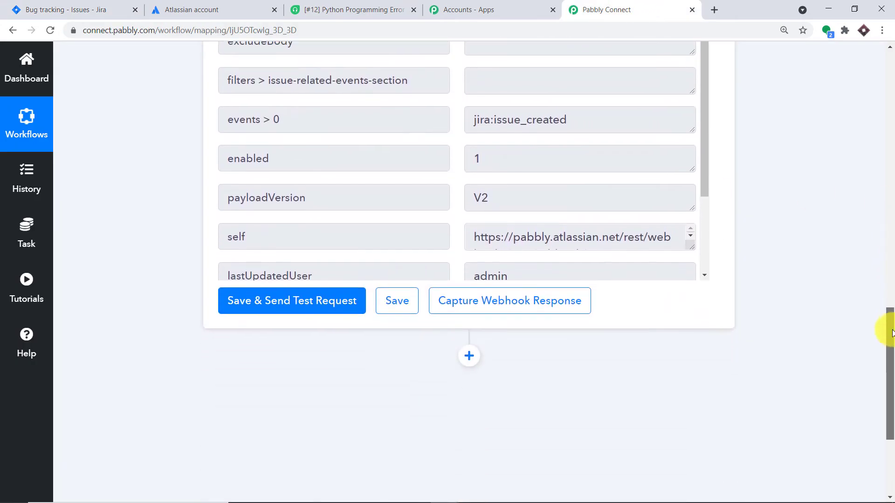
{"action": "left_click", "coordinate": [524, 305]}
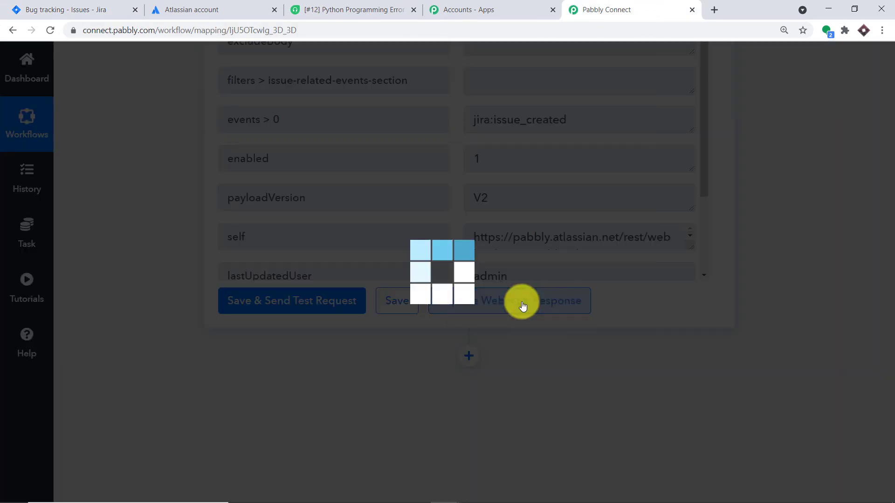
{"action": "left_click_drag", "start_coordinate": [887, 355], "coordinate": [888, 278]}
- Create Jira issue 'C++ Programming Error in Windows 10' describing a while loop stuck on incomplete brackets
{"action": "left_click", "coordinate": [70, 10]}
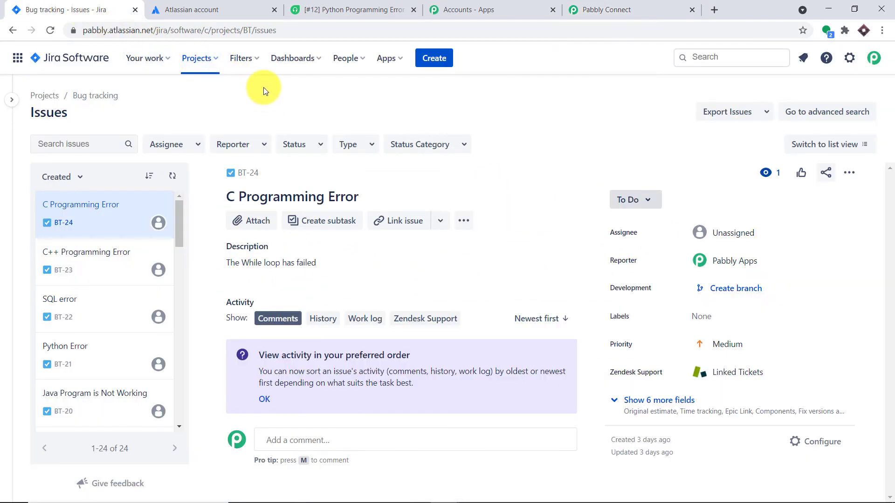
{"action": "left_click", "coordinate": [434, 59]}
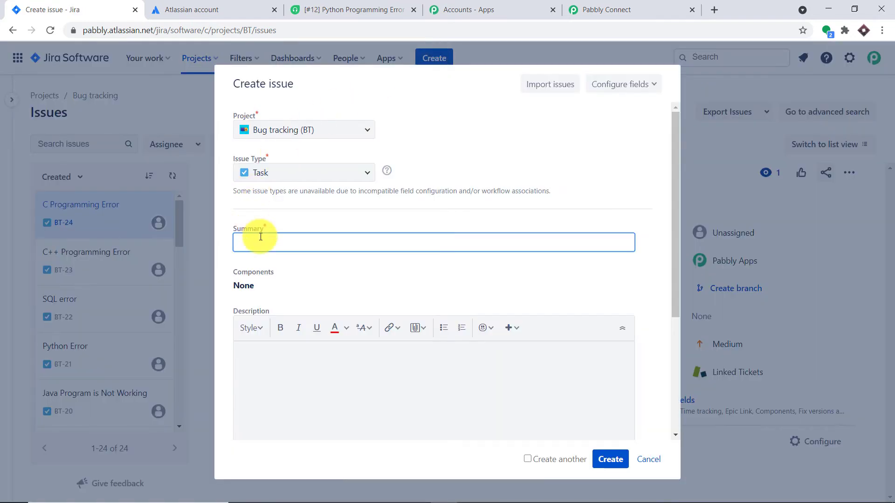
{"action": "left_click", "coordinate": [258, 234]}
{"action": "type", "text": "C"}
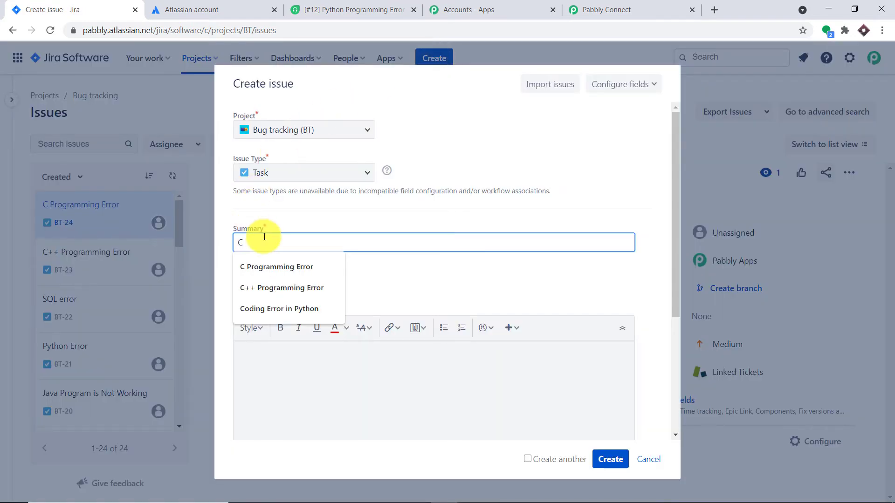
{"action": "type", "text": "++ Programming Error"}
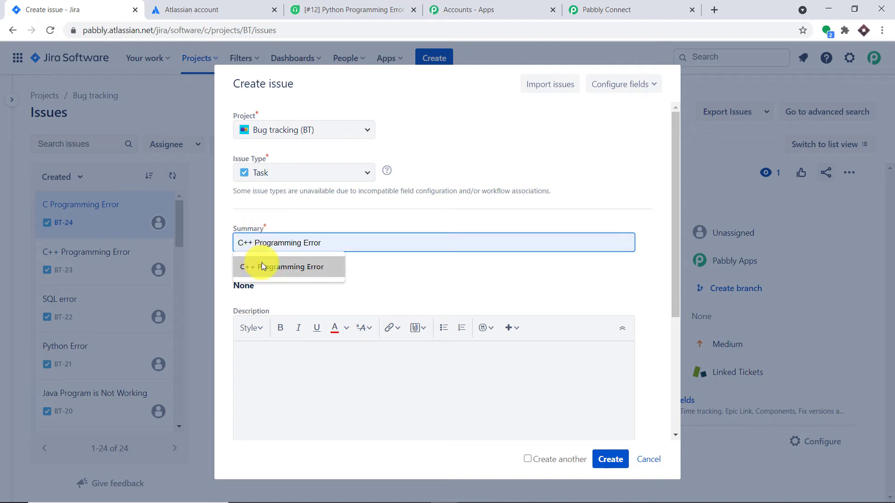
{"action": "left_click", "coordinate": [266, 264]}
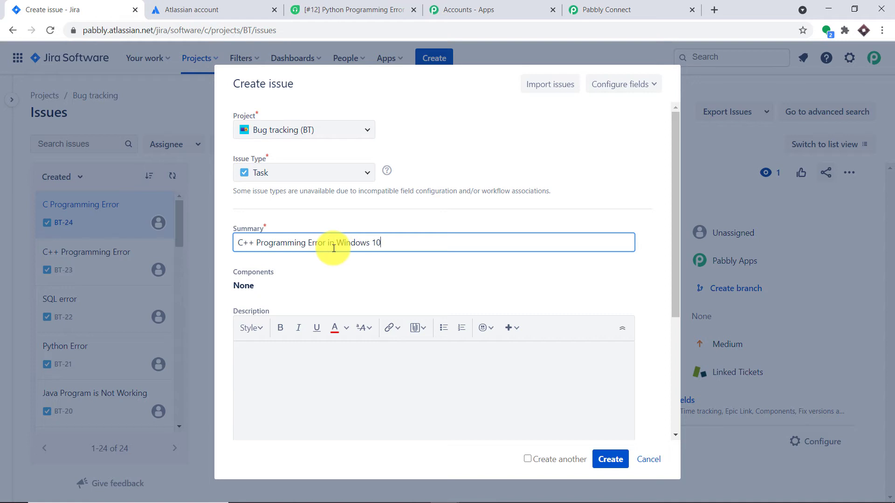
{"action": "left_click", "coordinate": [296, 359]}
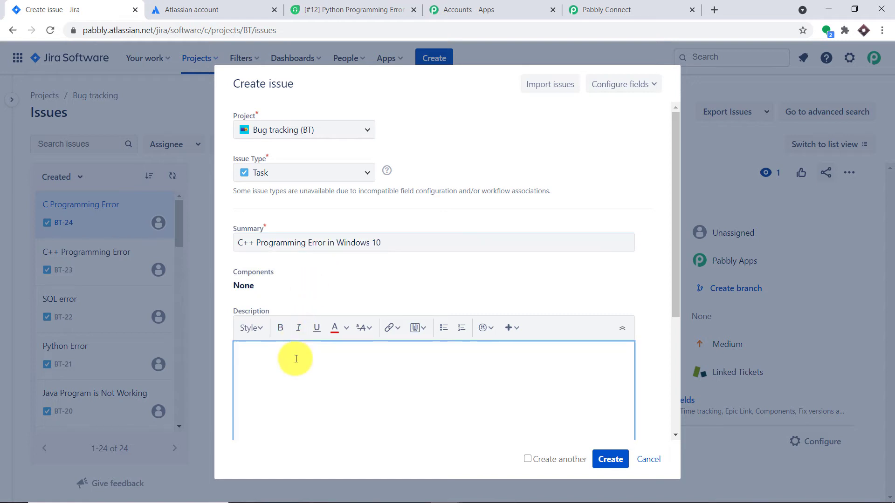
{"action": "type", "text": "T"}
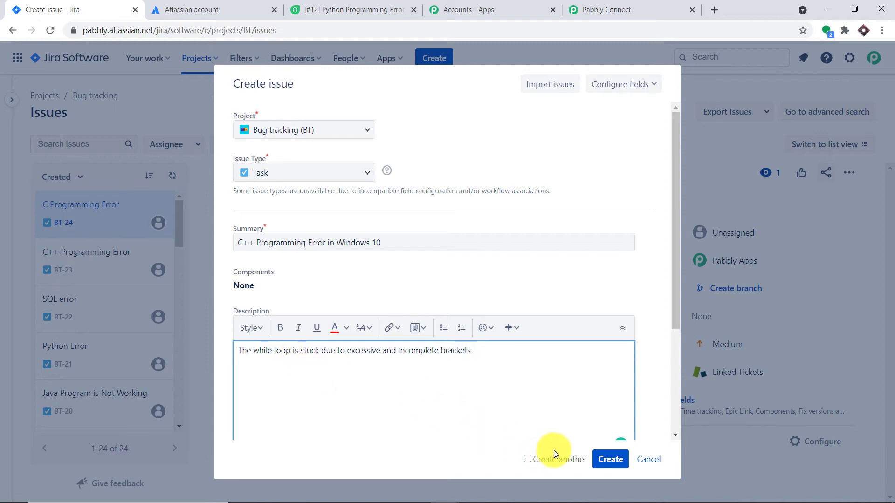
{"action": "left_click", "coordinate": [621, 465]}
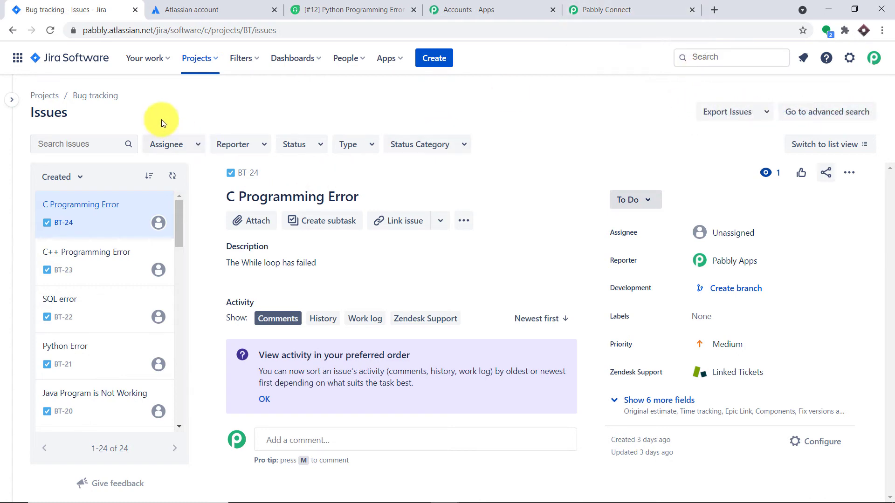
- Scroll through the captured Jira response, enlarging the summary and toString boxes to read the issue text
{"action": "left_click", "coordinate": [607, 7]}
{"action": "left_click_drag", "start_coordinate": [890, 232], "coordinate": [887, 320]}
{"action": "scroll", "coordinate": [466, 162], "scroll_direction": "down", "scroll_amount": 3}
{"action": "scroll", "coordinate": [489, 169], "scroll_direction": "down", "scroll_amount": 12}
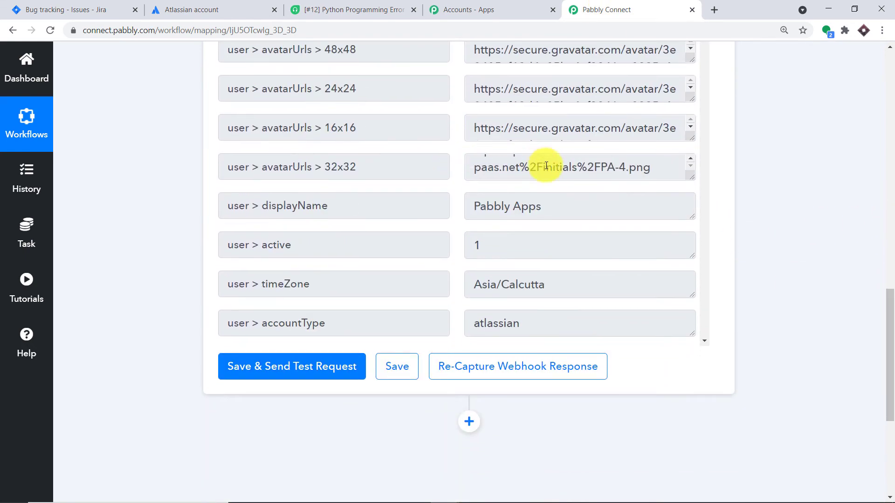
{"action": "scroll", "coordinate": [590, 184], "scroll_direction": "down", "scroll_amount": 12}
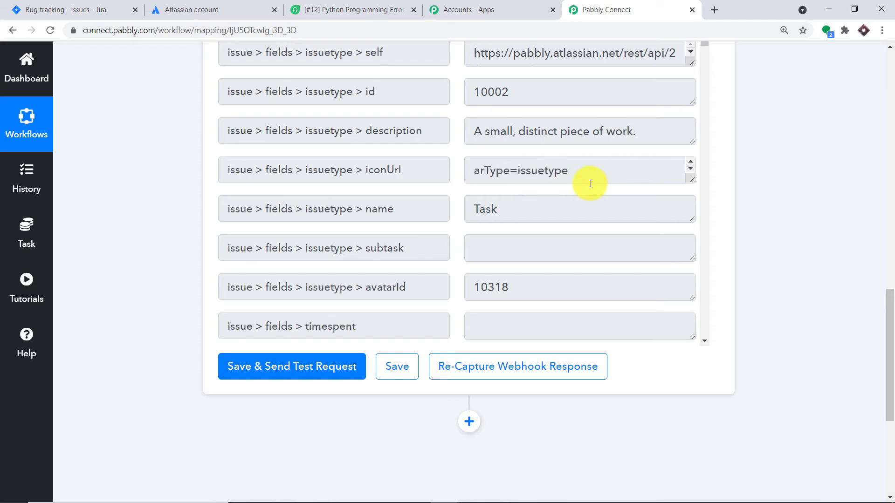
{"action": "scroll", "coordinate": [609, 195], "scroll_direction": "down", "scroll_amount": 15}
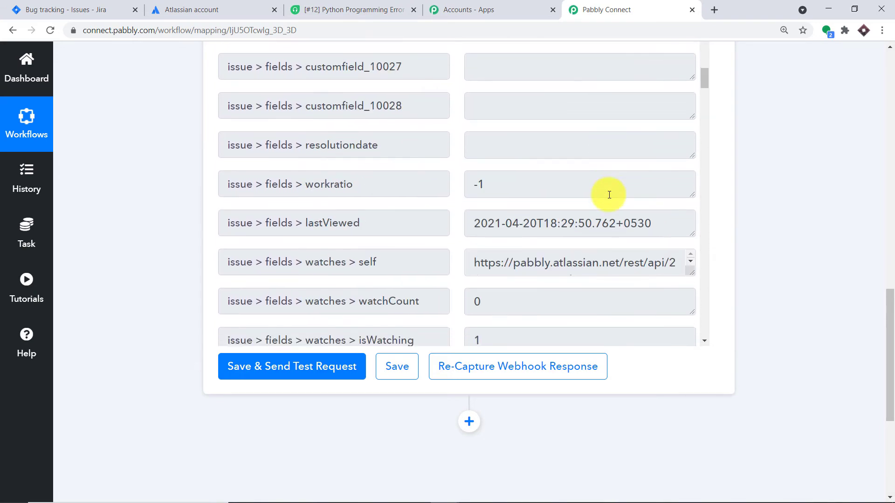
{"action": "scroll", "coordinate": [609, 195], "scroll_direction": "up", "scroll_amount": 8}
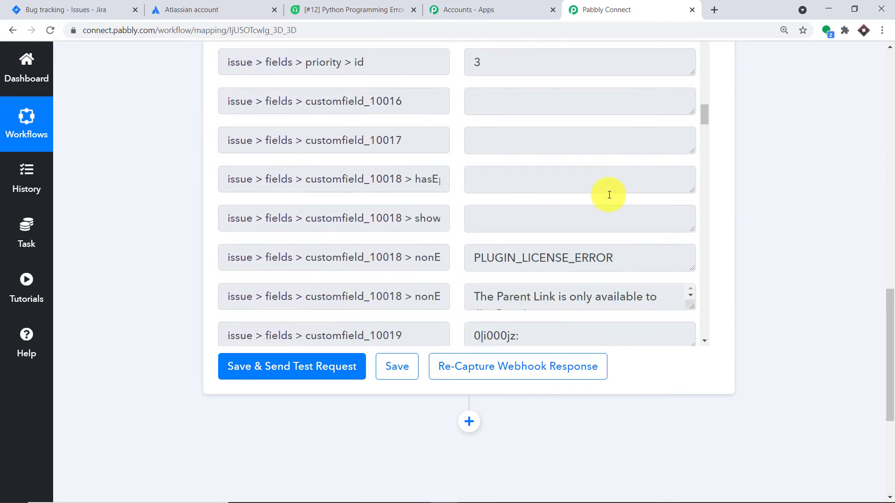
{"action": "scroll", "coordinate": [610, 195], "scroll_direction": "down", "scroll_amount": 12}
{"action": "scroll", "coordinate": [617, 194], "scroll_direction": "down", "scroll_amount": 11}
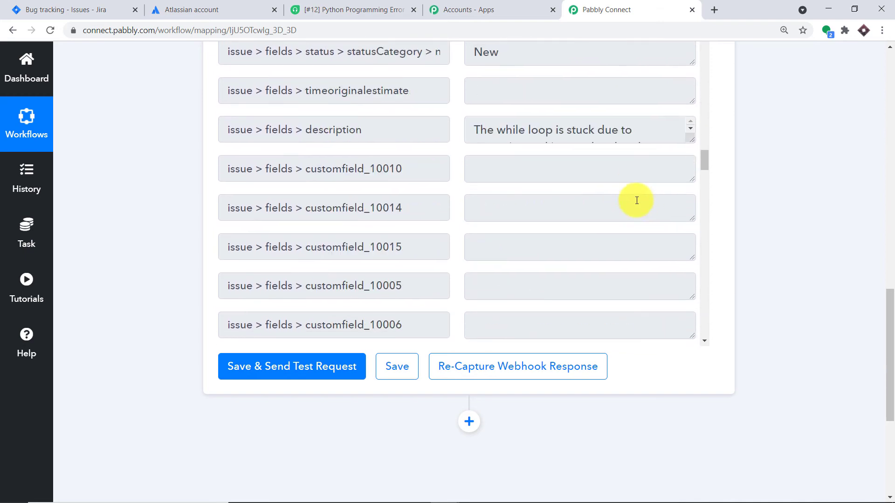
{"action": "scroll", "coordinate": [643, 205], "scroll_direction": "down", "scroll_amount": 1}
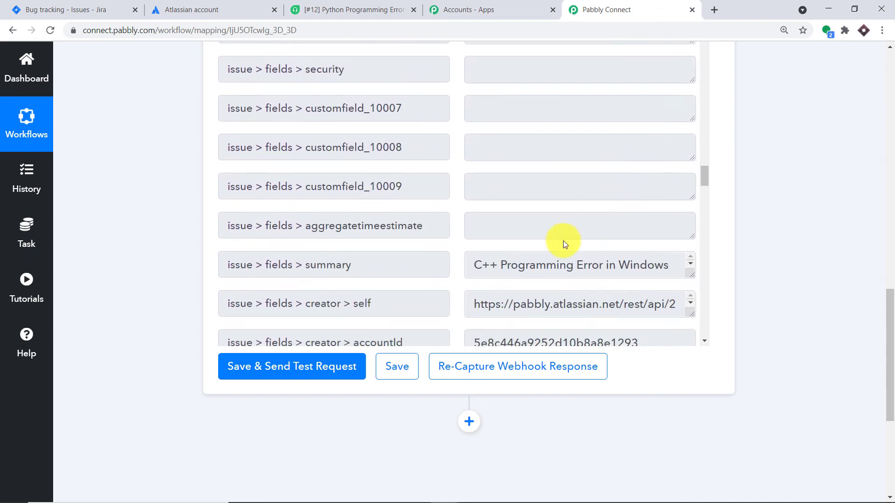
{"action": "left_click_drag", "start_coordinate": [689, 275], "coordinate": [691, 296]}
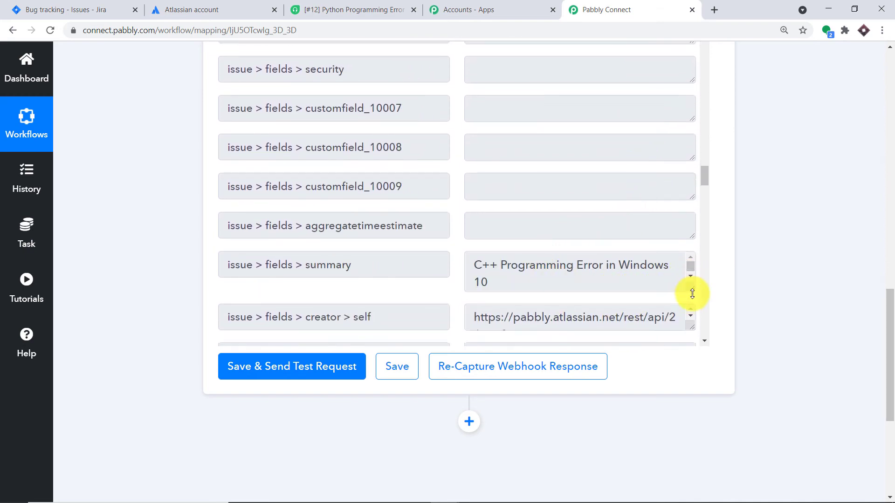
{"action": "scroll", "coordinate": [664, 229], "scroll_direction": "down", "scroll_amount": 5}
{"action": "scroll", "coordinate": [663, 230], "scroll_direction": "down", "scroll_amount": 15}
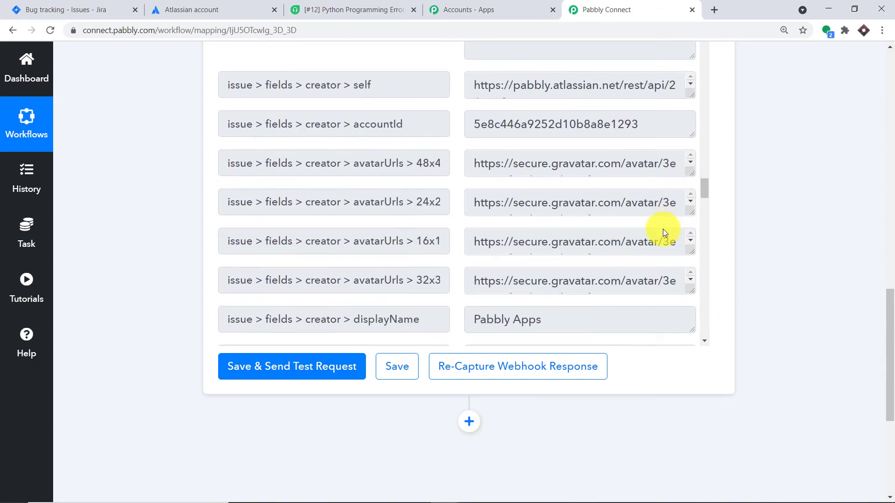
{"action": "scroll", "coordinate": [663, 229], "scroll_direction": "down", "scroll_amount": 15}
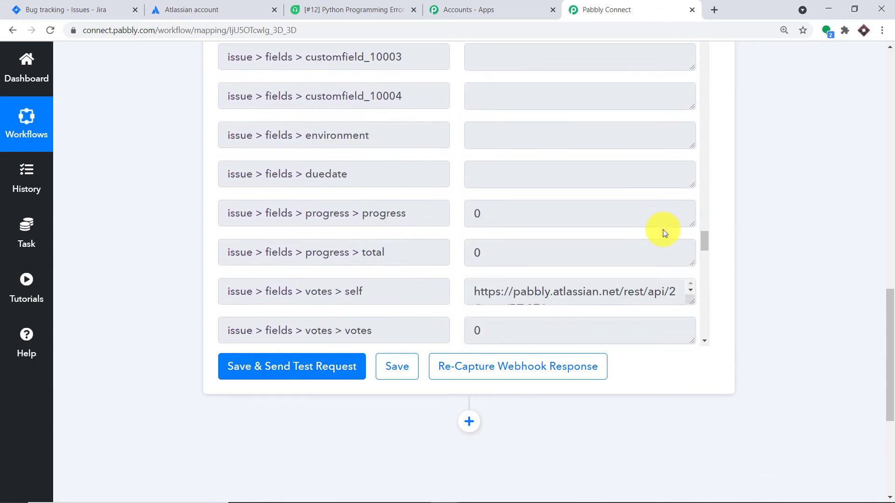
{"action": "scroll", "coordinate": [665, 233], "scroll_direction": "down", "scroll_amount": 2}
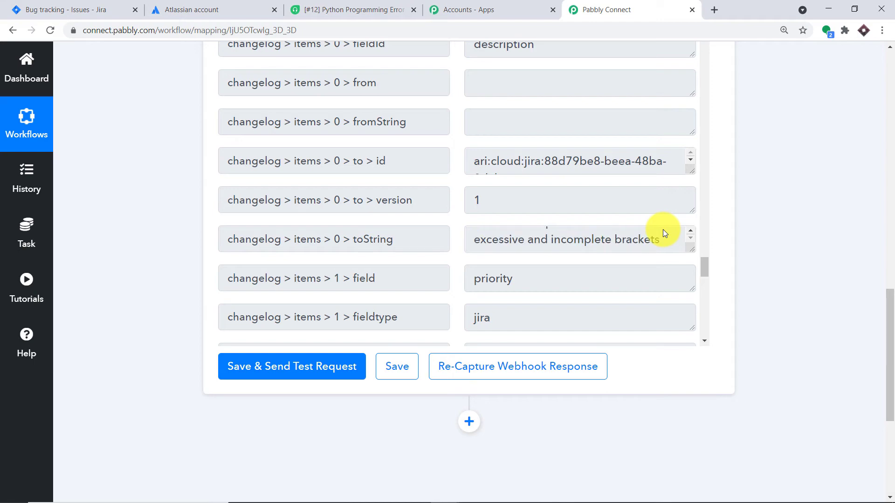
{"action": "scroll", "coordinate": [665, 233], "scroll_direction": "up", "scroll_amount": 2}
{"action": "left_click_drag", "start_coordinate": [692, 249], "coordinate": [691, 327]}
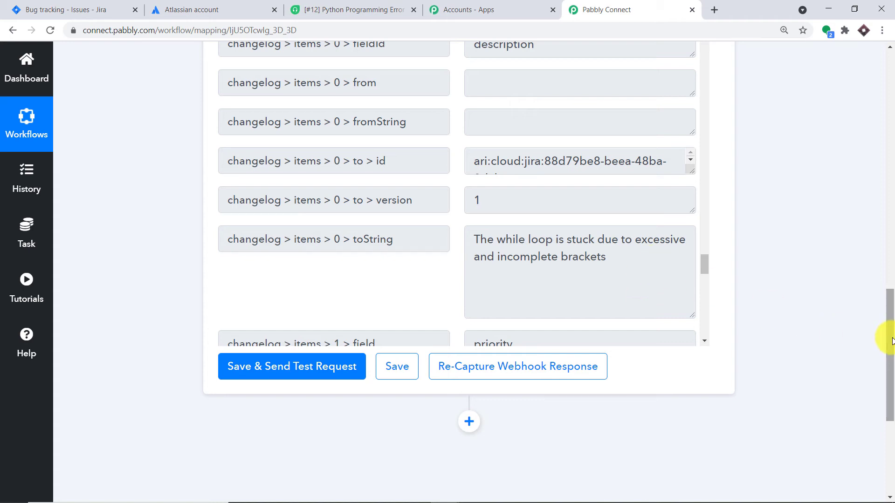
{"action": "left_click_drag", "start_coordinate": [888, 335], "coordinate": [890, 391]}
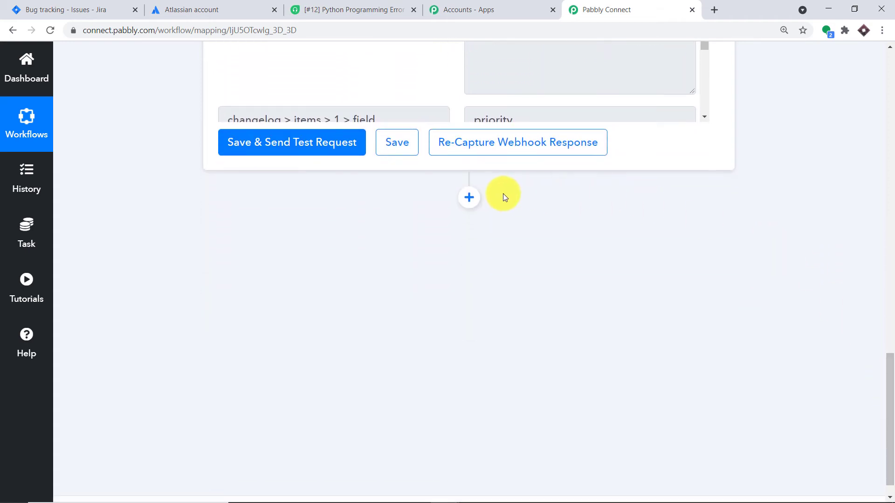
- Add a Freshdesk action with event Create Tickets for Existing Contacts and start Connect With Freshdesk
{"action": "left_click", "coordinate": [470, 198]}
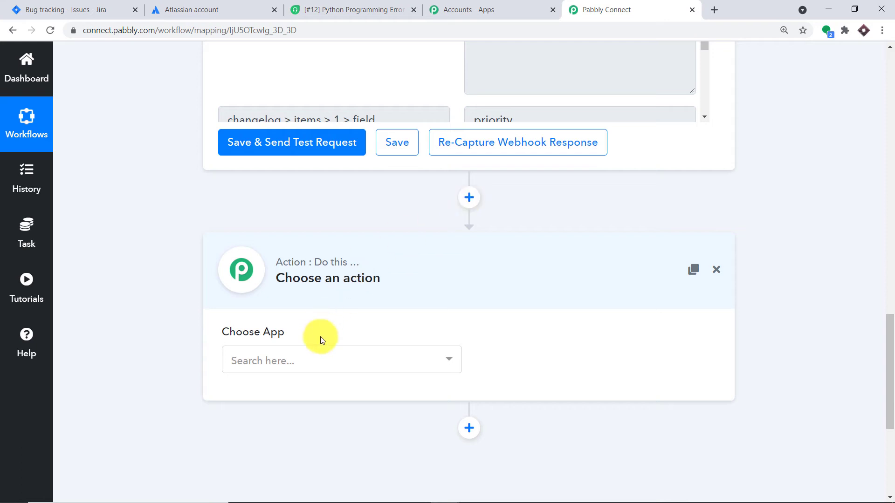
{"action": "left_click", "coordinate": [320, 363]}
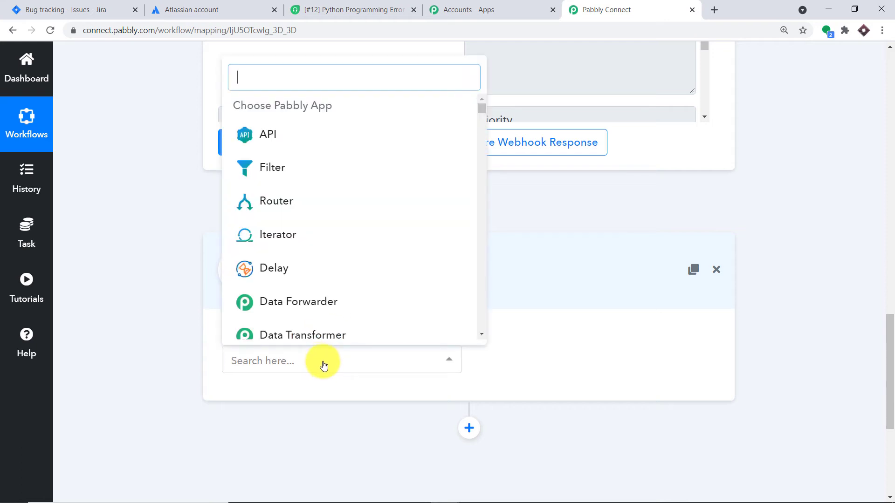
{"action": "type", "text": "fresh"}
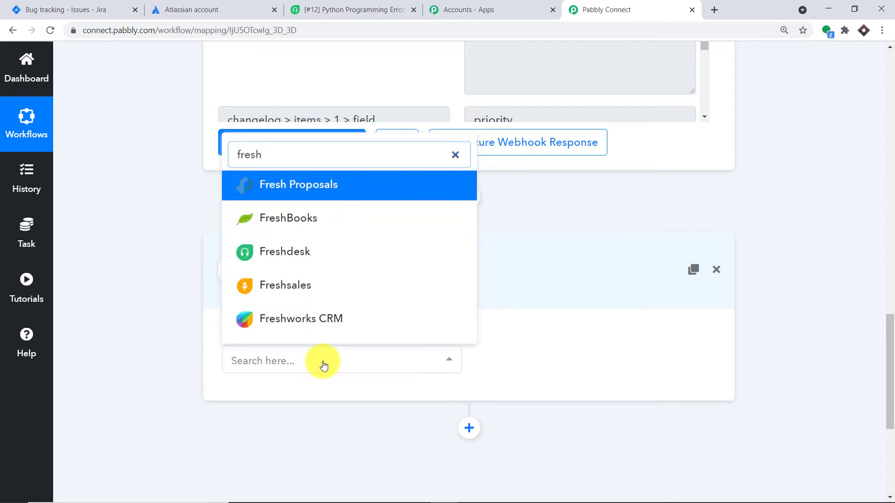
{"action": "left_click", "coordinate": [266, 254]}
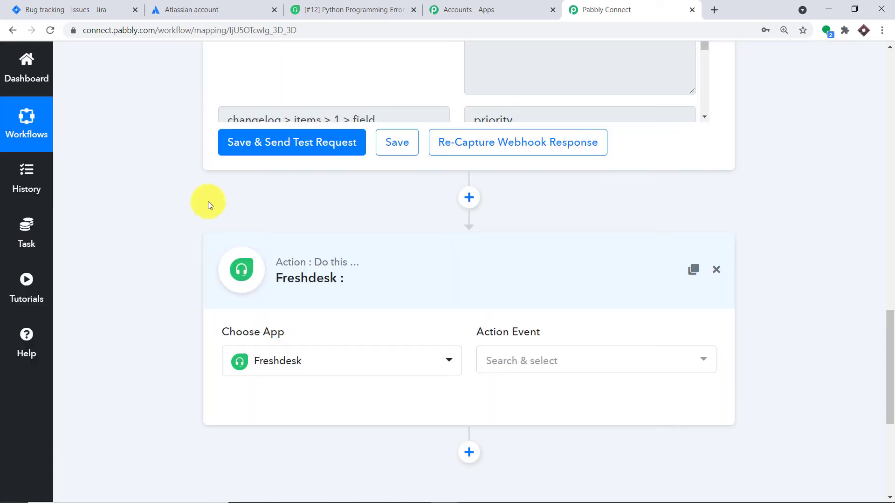
{"action": "left_click", "coordinate": [575, 366]}
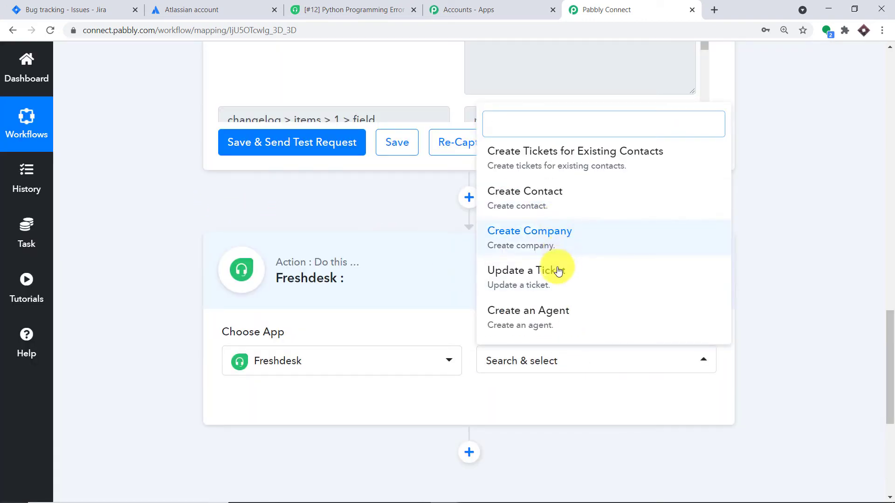
{"action": "left_click", "coordinate": [566, 160]}
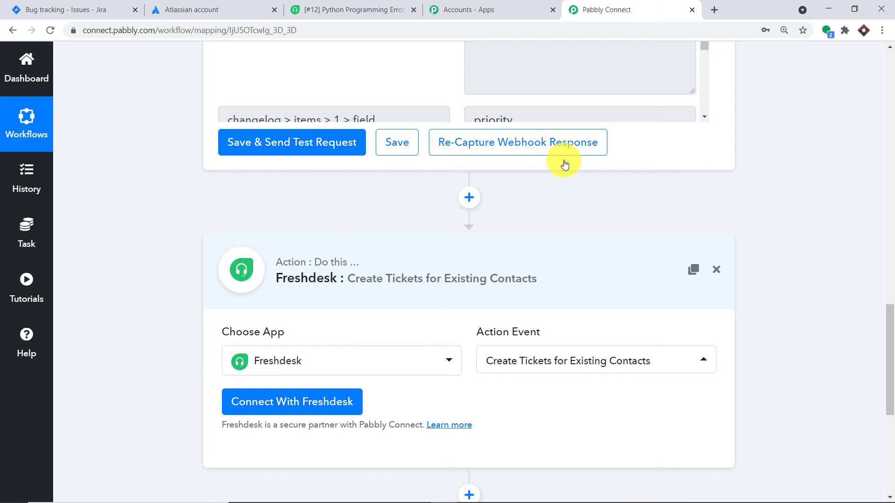
{"action": "left_click", "coordinate": [252, 411]}
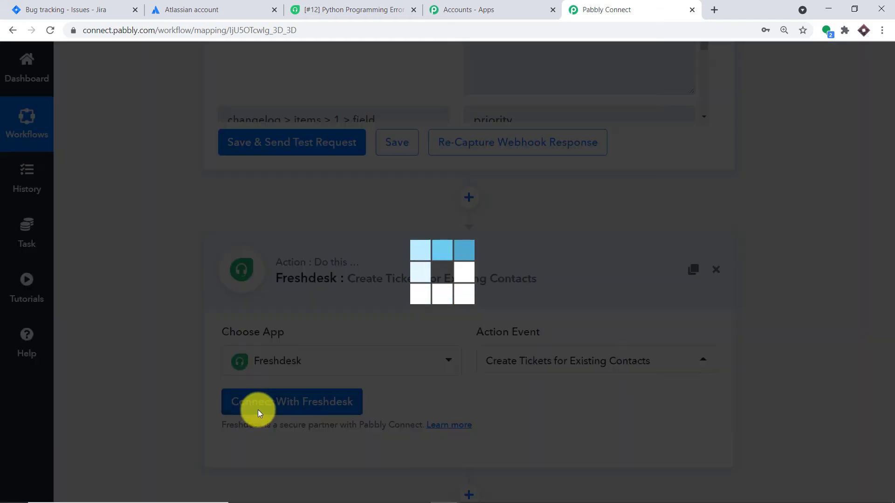
- Check the empty API Key, password and subdomain fields, then go to Freshdesk's Python Programming Error ticket
{"action": "scroll", "coordinate": [456, 277], "scroll_direction": "down", "scroll_amount": 1}
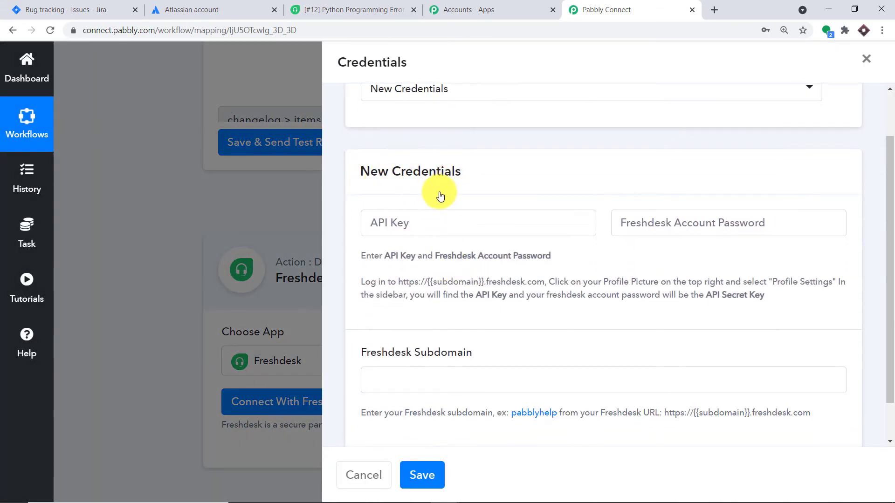
{"action": "left_click", "coordinate": [417, 218]}
{"action": "left_click", "coordinate": [676, 223]}
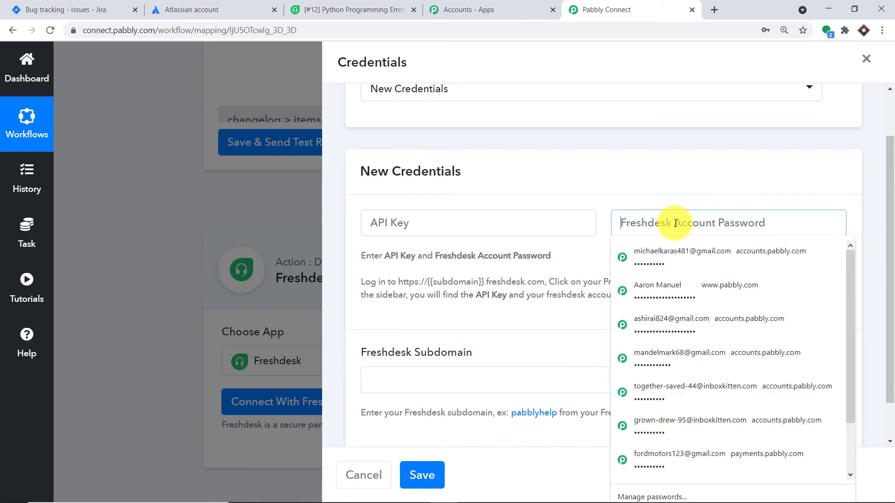
{"action": "left_click", "coordinate": [409, 380]}
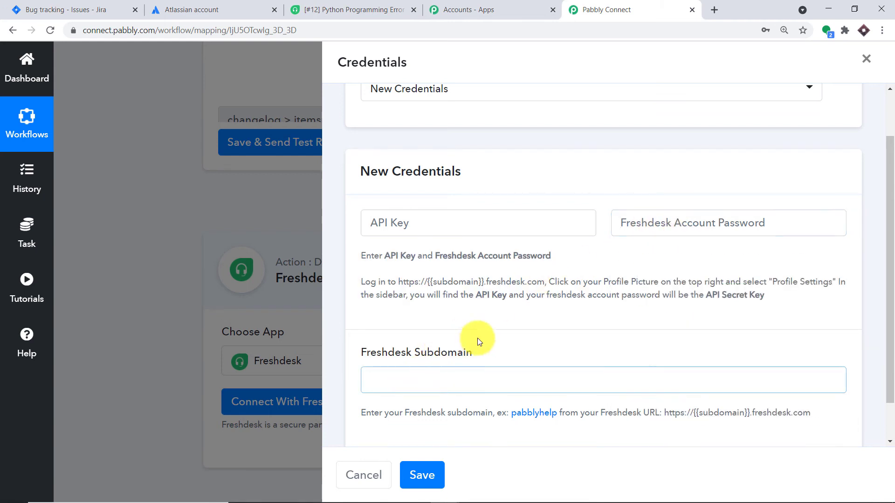
{"action": "left_click", "coordinate": [421, 223]}
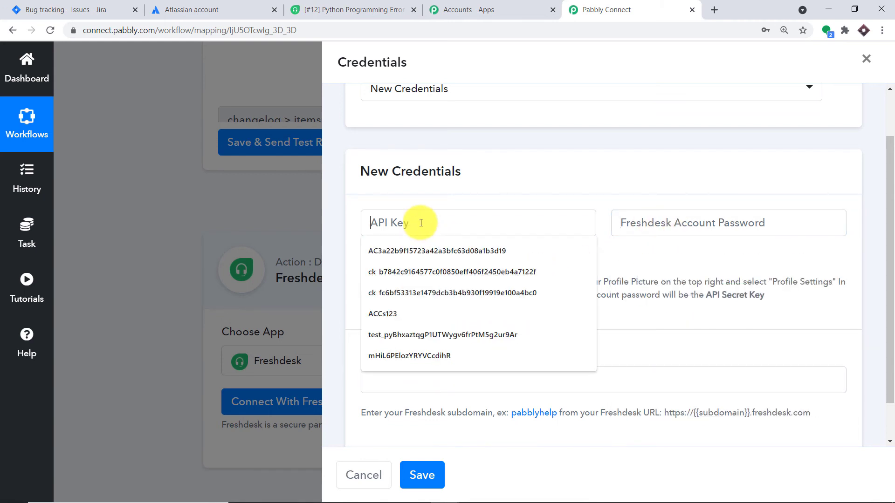
{"action": "left_click", "coordinate": [399, 10]}
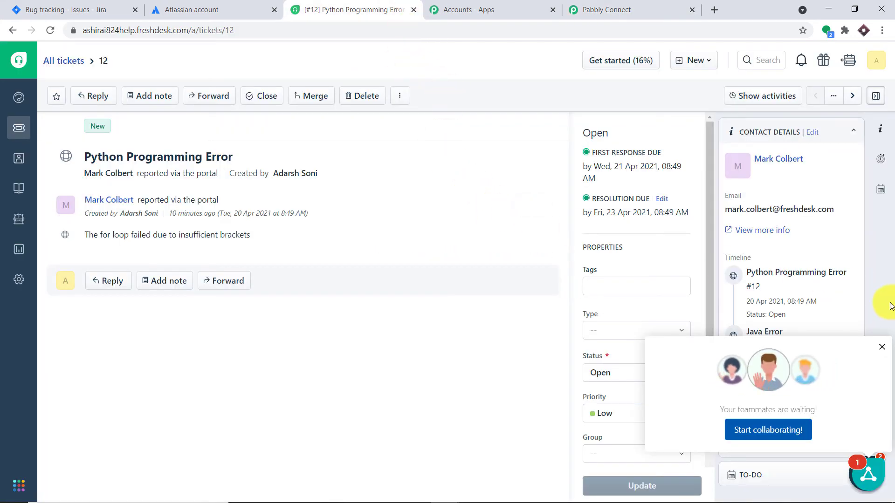
- Copy the API key from Freshdesk's Profile Settings and ready Pabbly Connect's API Key field for pasting
{"action": "left_click", "coordinate": [872, 63]}
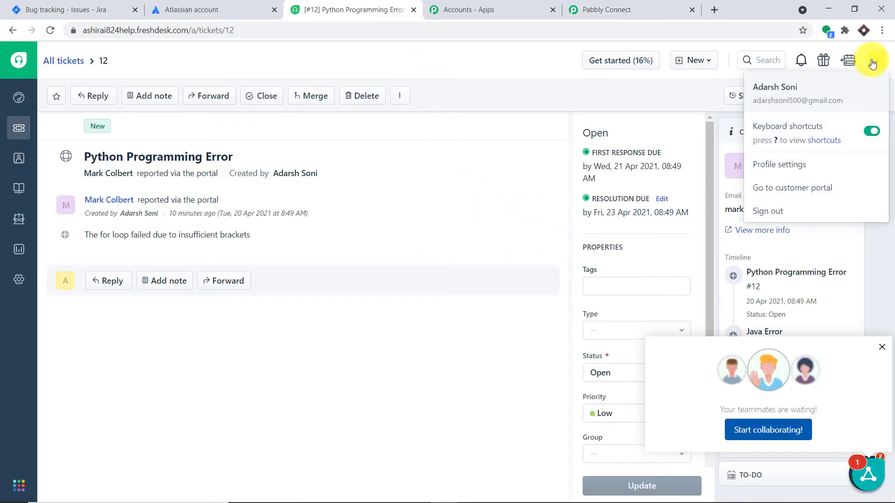
{"action": "left_click", "coordinate": [788, 165]}
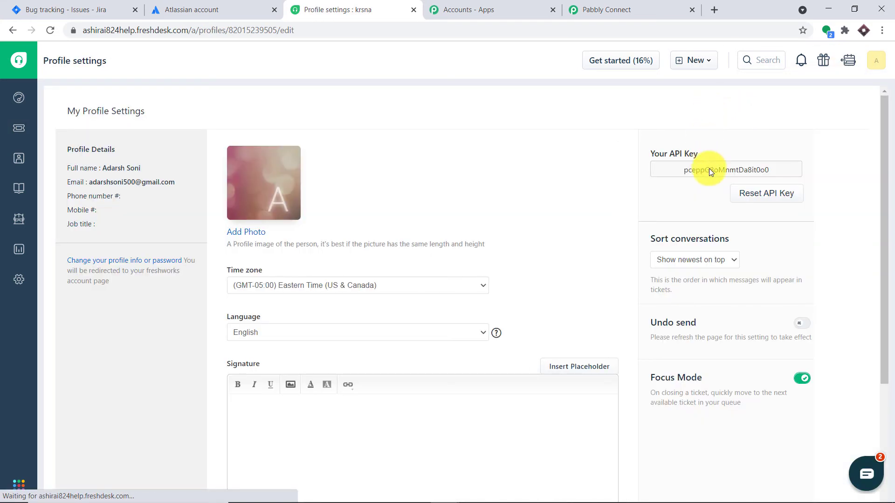
{"action": "double_click", "coordinate": [709, 169]}
{"action": "right_click", "coordinate": [709, 169]}
{"action": "left_click", "coordinate": [715, 176]}
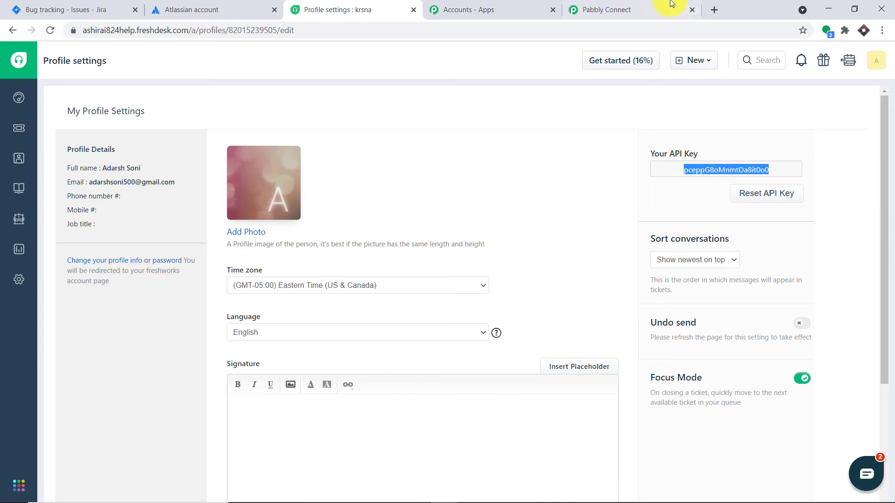
{"action": "left_click", "coordinate": [671, 5]}
{"action": "left_click", "coordinate": [443, 219]}
{"action": "right_click", "coordinate": [444, 219]}
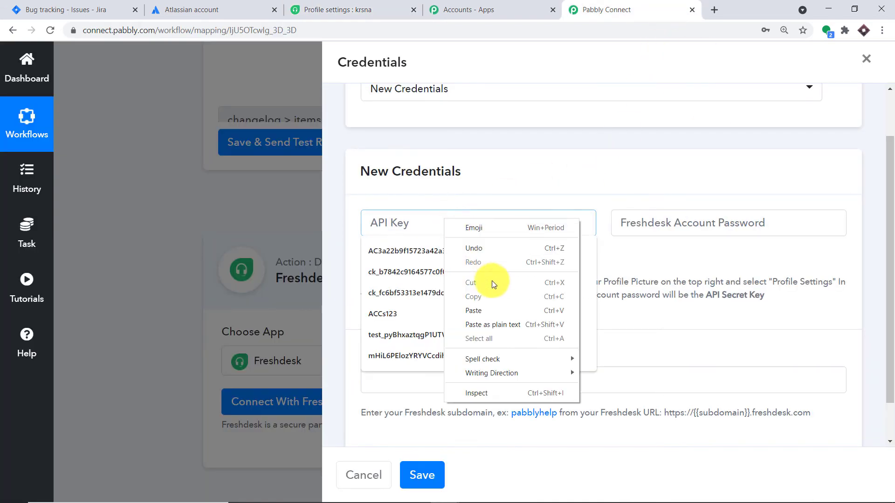
- Paste the Freshdesk API key and type the account password into the credentials form
{"action": "left_click", "coordinate": [491, 308]}
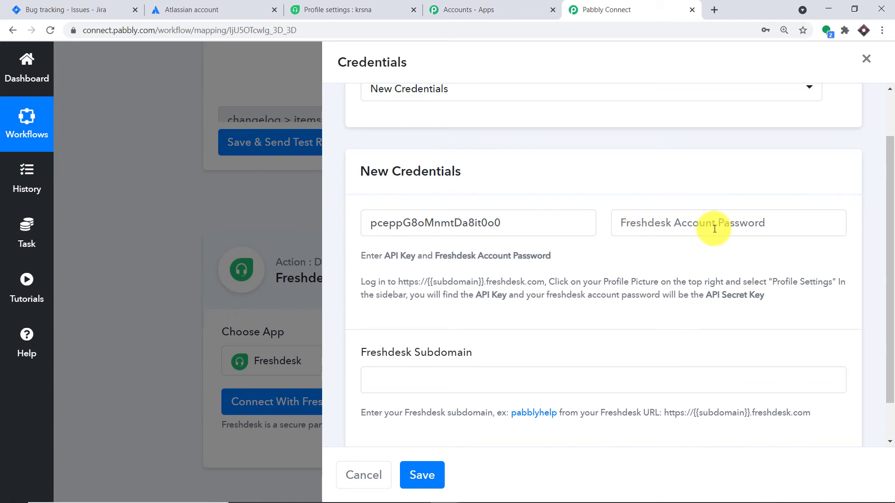
{"action": "left_click", "coordinate": [715, 229]}
{"action": "type", "text": "a"}
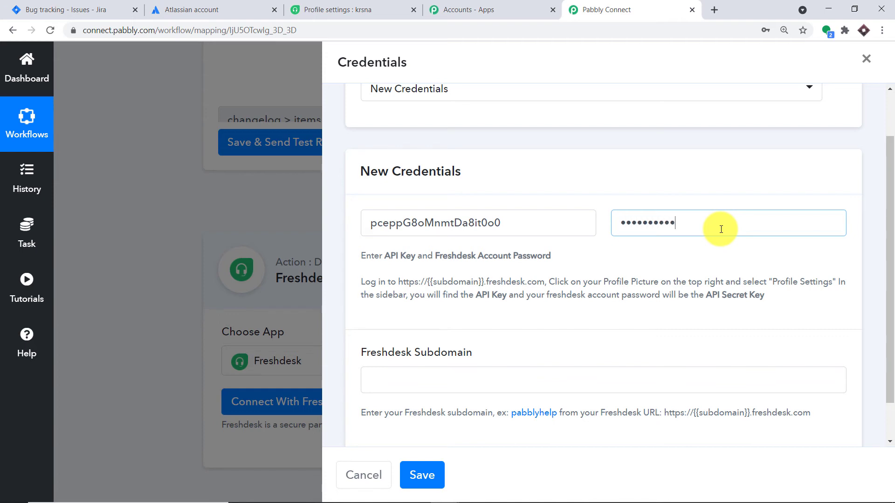
{"action": "scroll", "coordinate": [560, 275], "scroll_direction": "down", "scroll_amount": 1}
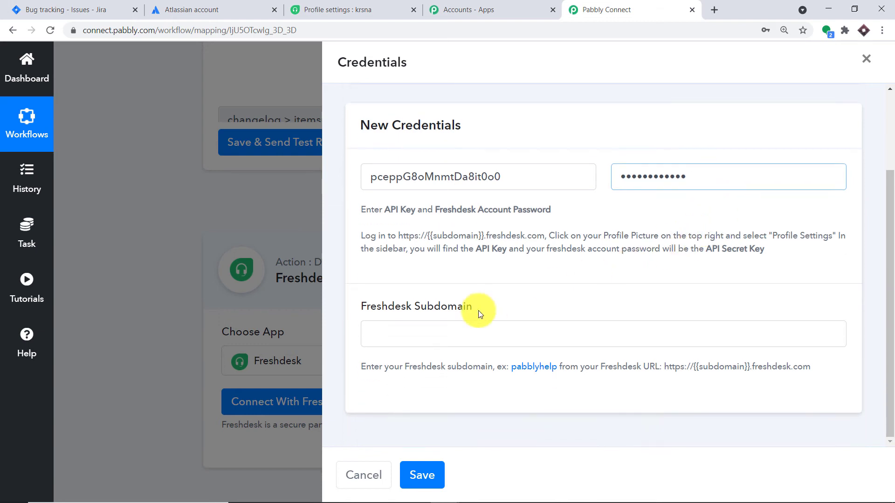
{"action": "left_click", "coordinate": [406, 333]}
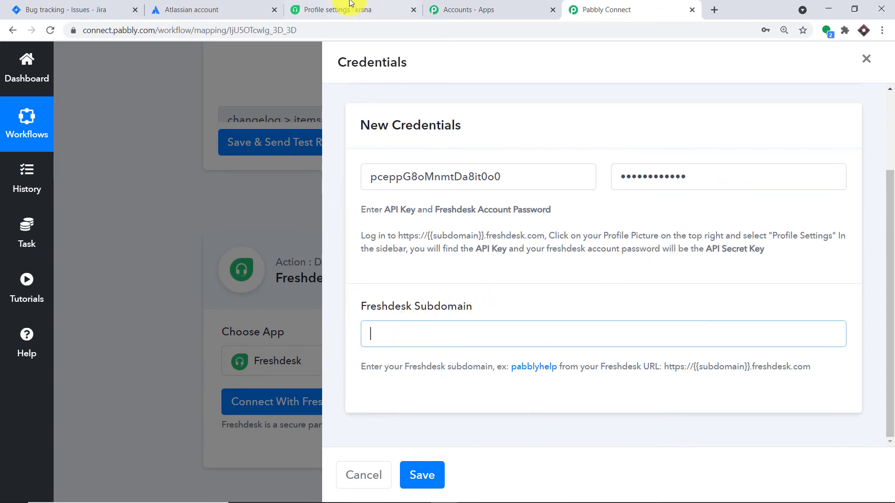
- Copy the Freshdesk subdomain from the profile page's web address
{"action": "left_click", "coordinate": [351, 6]}
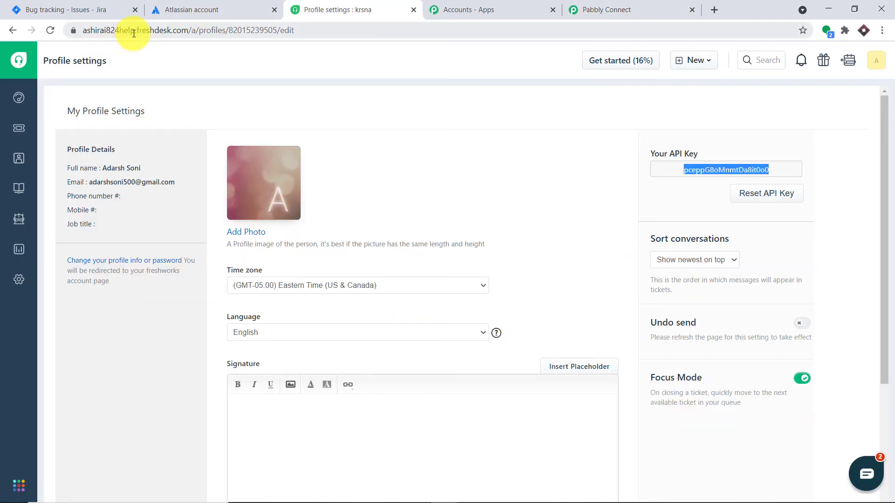
{"action": "double_click", "coordinate": [86, 30]}
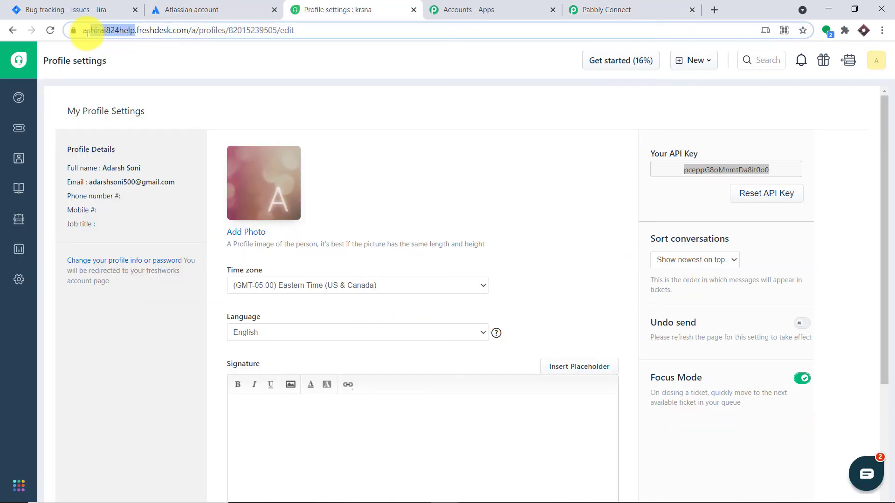
{"action": "right_click", "coordinate": [143, 32]}
{"action": "left_click", "coordinate": [176, 115]}
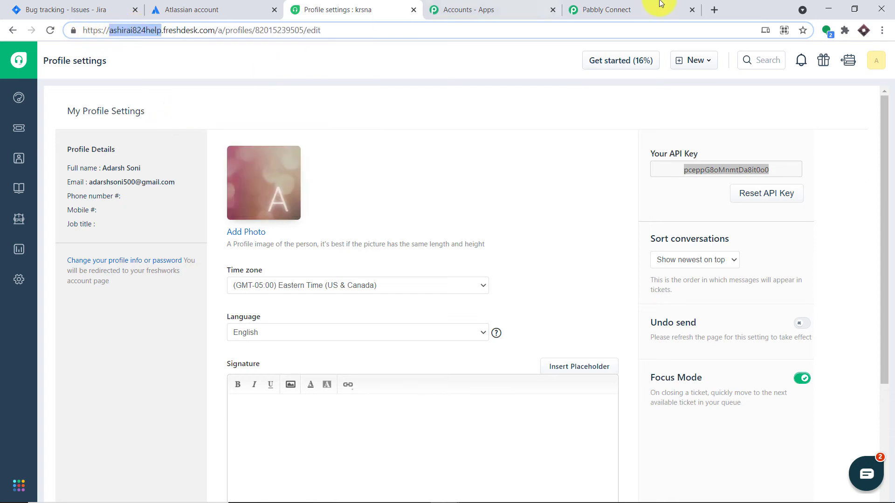
{"action": "left_click", "coordinate": [661, 5]}
- Paste the copied subdomain into the Freshdesk Subdomain field and save the credentials
{"action": "left_click", "coordinate": [397, 328]}
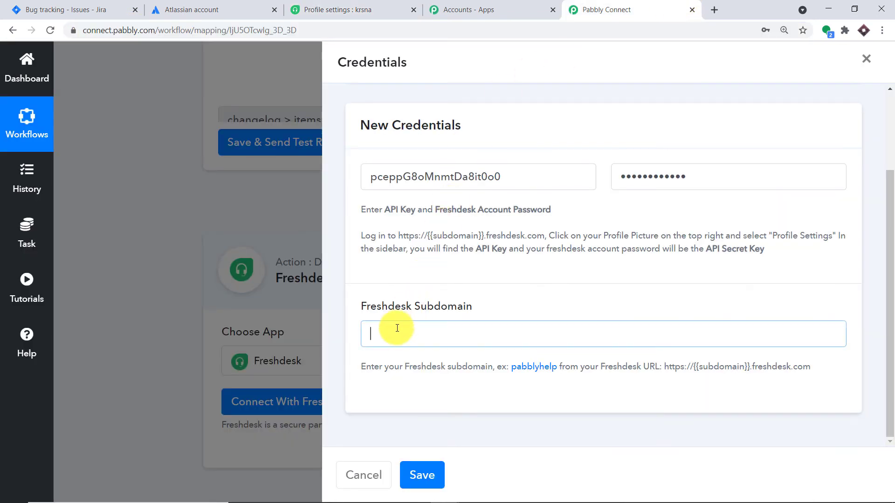
{"action": "right_click", "coordinate": [397, 328]}
{"action": "left_click", "coordinate": [426, 237]}
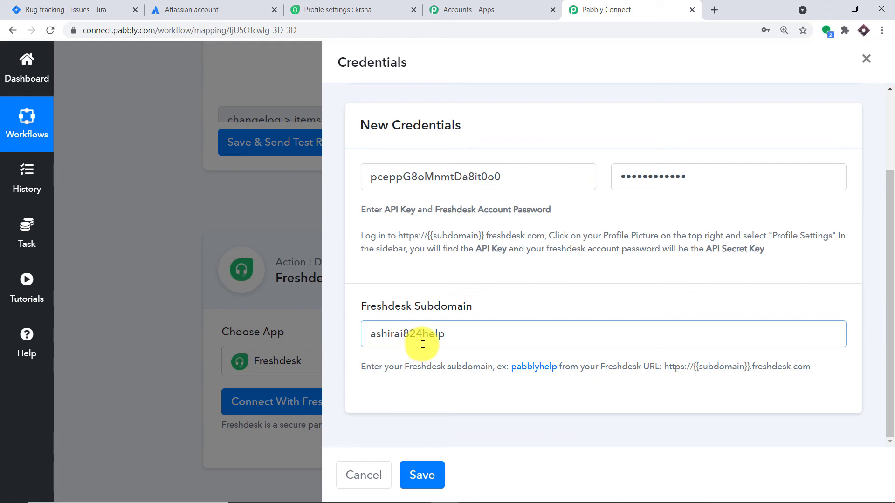
{"action": "left_click", "coordinate": [423, 478]}
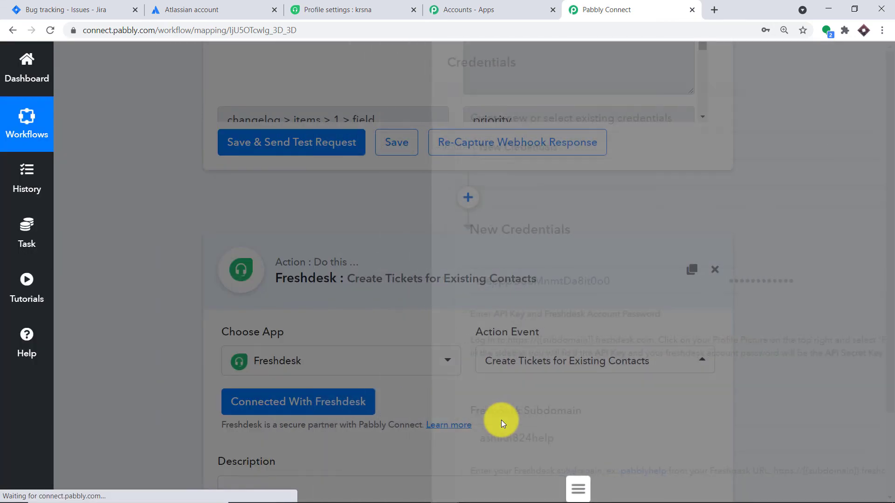
- Open the Description mapping list and expand the Jira Software New Issue trigger's fields
{"action": "scroll", "coordinate": [515, 432], "scroll_direction": "down", "scroll_amount": 5}
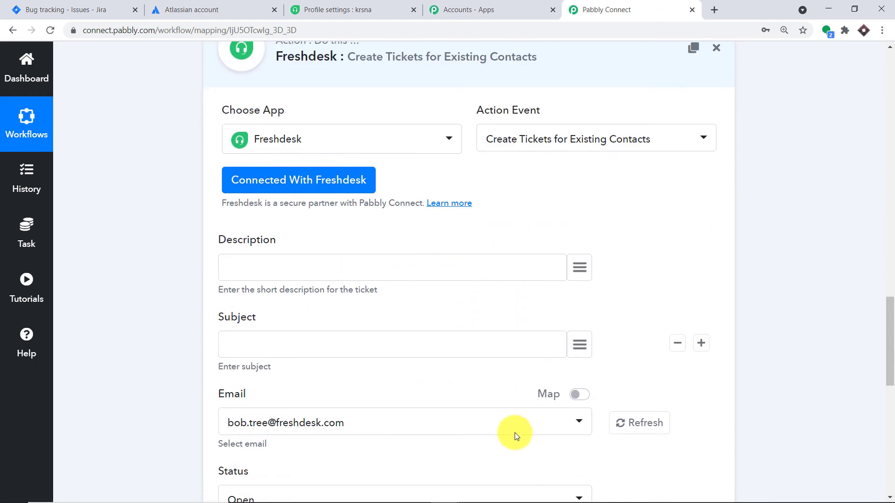
{"action": "scroll", "coordinate": [403, 393], "scroll_direction": "down", "scroll_amount": 8}
{"action": "scroll", "coordinate": [406, 391], "scroll_direction": "up", "scroll_amount": 4}
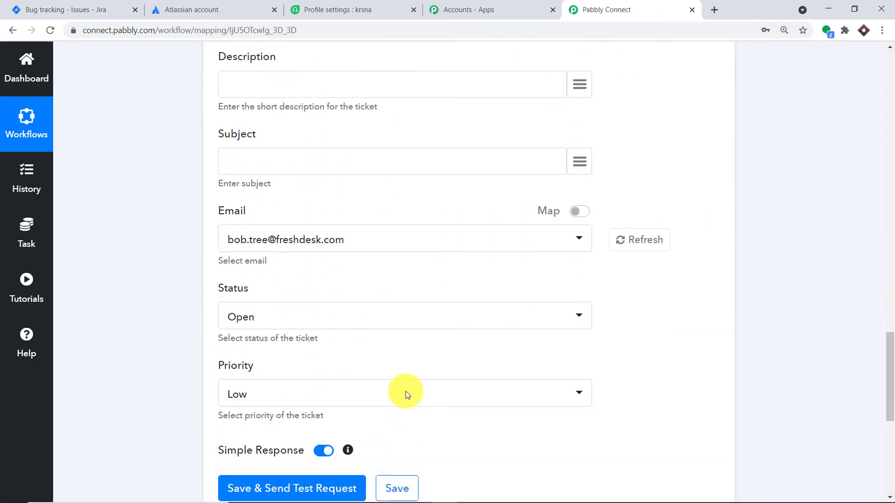
{"action": "scroll", "coordinate": [405, 390], "scroll_direction": "up", "scroll_amount": 4}
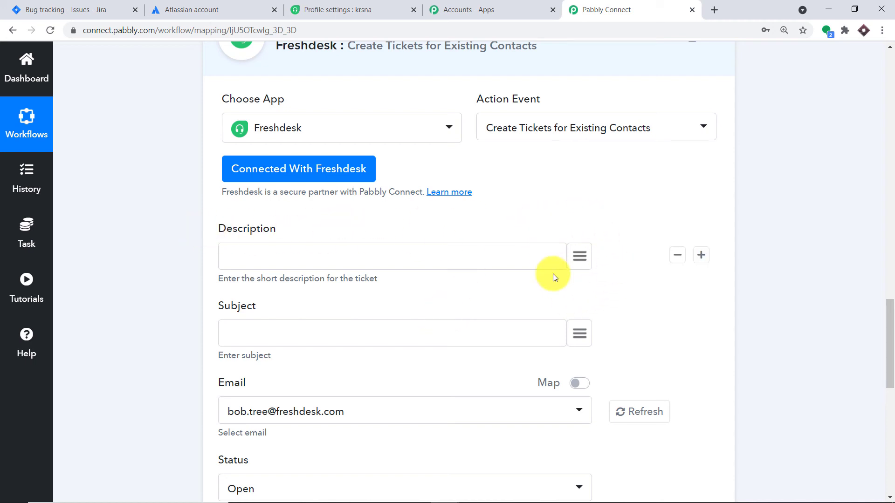
{"action": "left_click", "coordinate": [579, 257]}
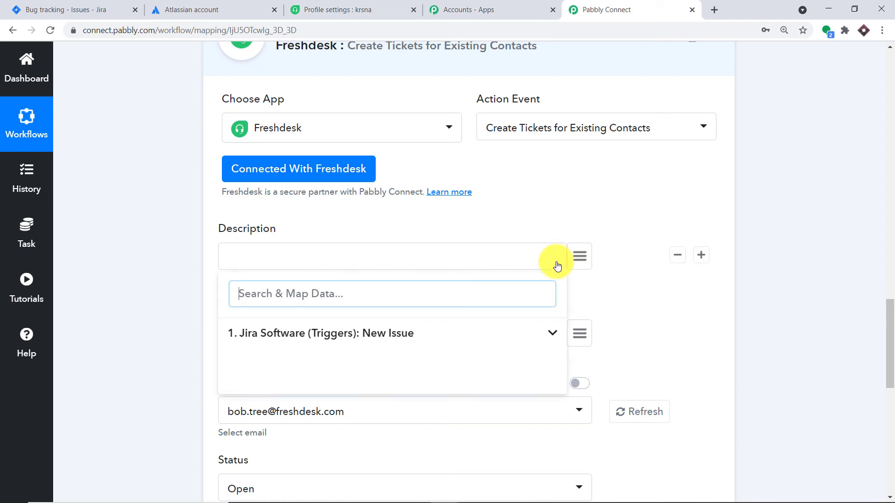
{"action": "left_click", "coordinate": [332, 332]}
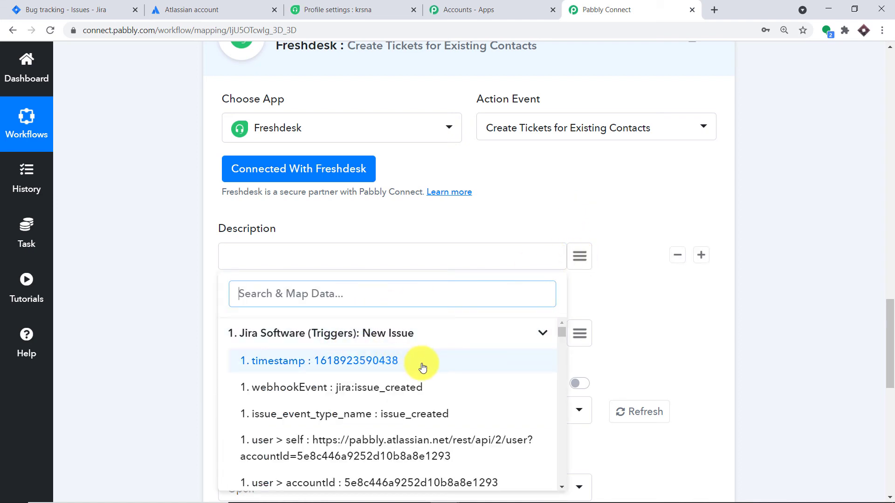
- Search 'whi' and map issue > fields > description into the ticket Description
{"action": "scroll", "coordinate": [423, 368], "scroll_direction": "down", "scroll_amount": 1}
{"action": "scroll", "coordinate": [421, 370], "scroll_direction": "down", "scroll_amount": 7}
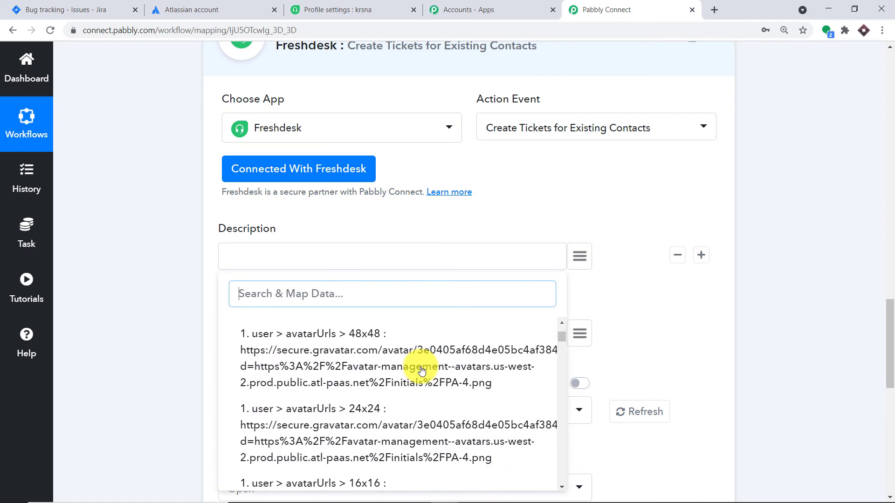
{"action": "scroll", "coordinate": [423, 373], "scroll_direction": "down", "scroll_amount": 8}
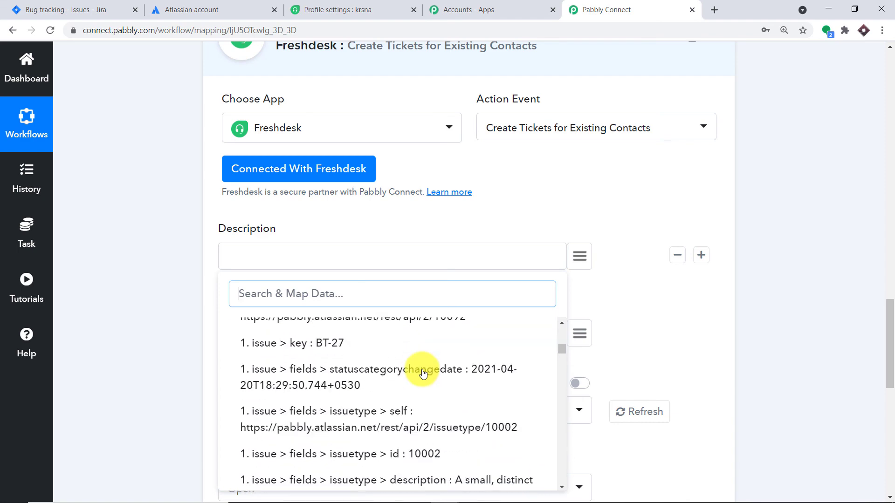
{"action": "scroll", "coordinate": [422, 373], "scroll_direction": "down", "scroll_amount": 8}
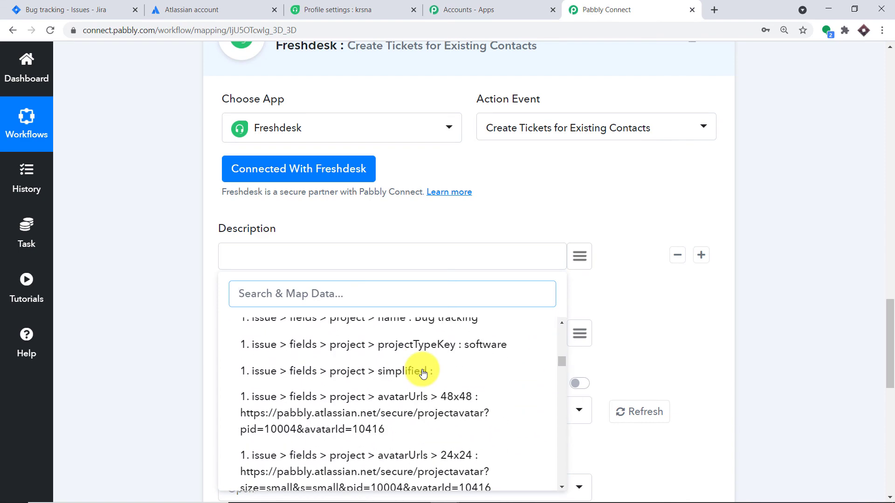
{"action": "scroll", "coordinate": [424, 376], "scroll_direction": "down", "scroll_amount": 8}
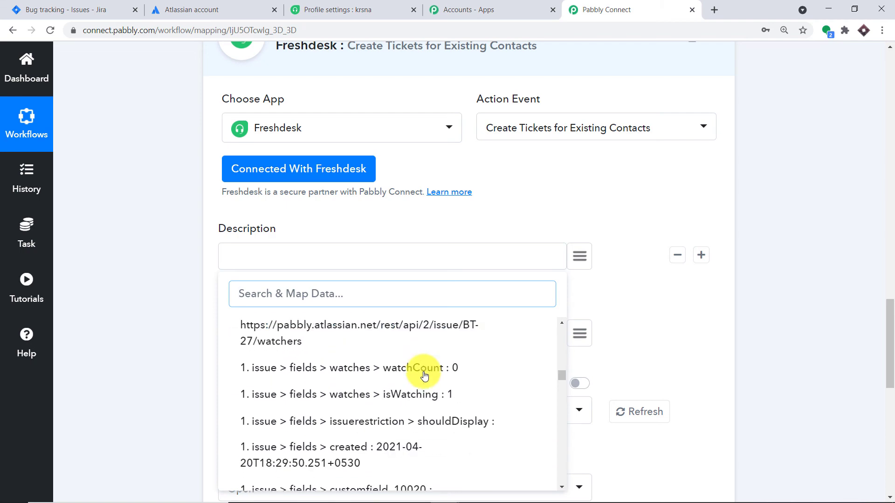
{"action": "scroll", "coordinate": [424, 375], "scroll_direction": "down", "scroll_amount": 6}
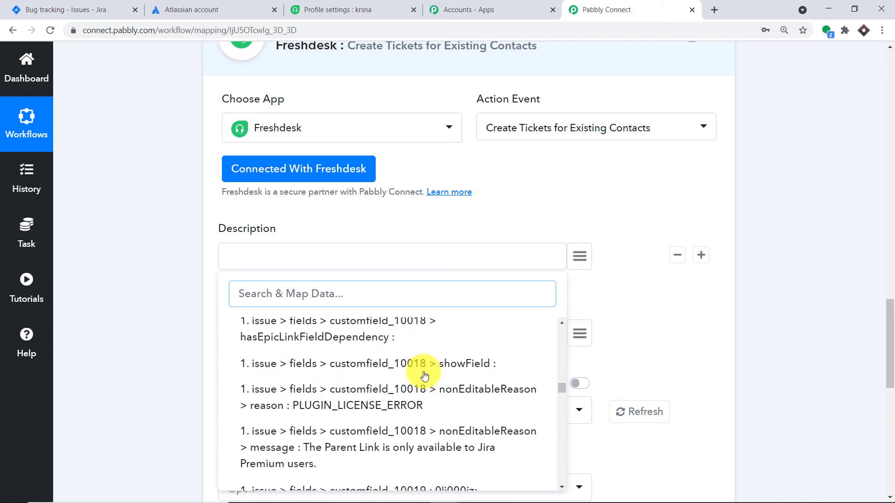
{"action": "scroll", "coordinate": [427, 385], "scroll_direction": "up", "scroll_amount": 1}
{"action": "scroll", "coordinate": [429, 393], "scroll_direction": "down", "scroll_amount": 8}
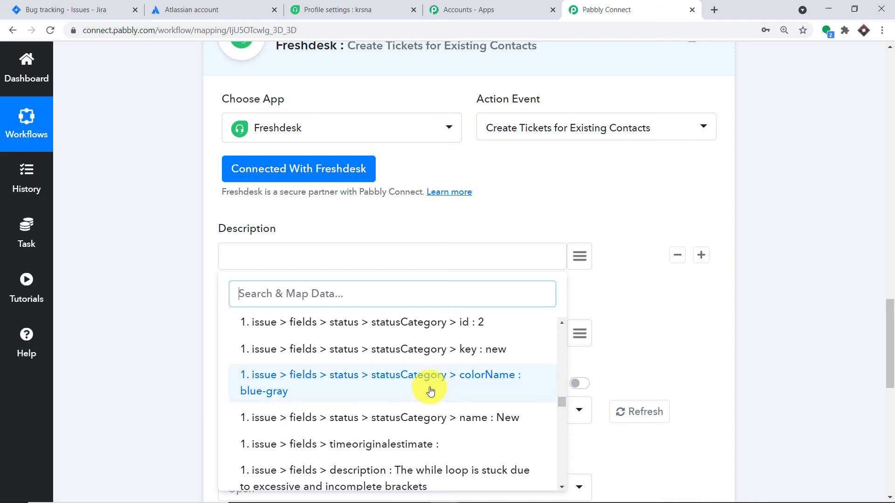
{"action": "type", "text": "whil"}
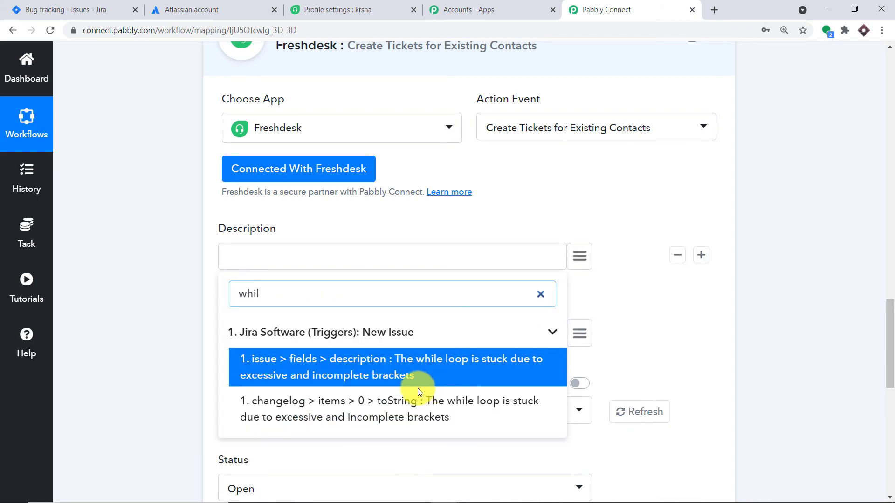
{"action": "left_click", "coordinate": [420, 380]}
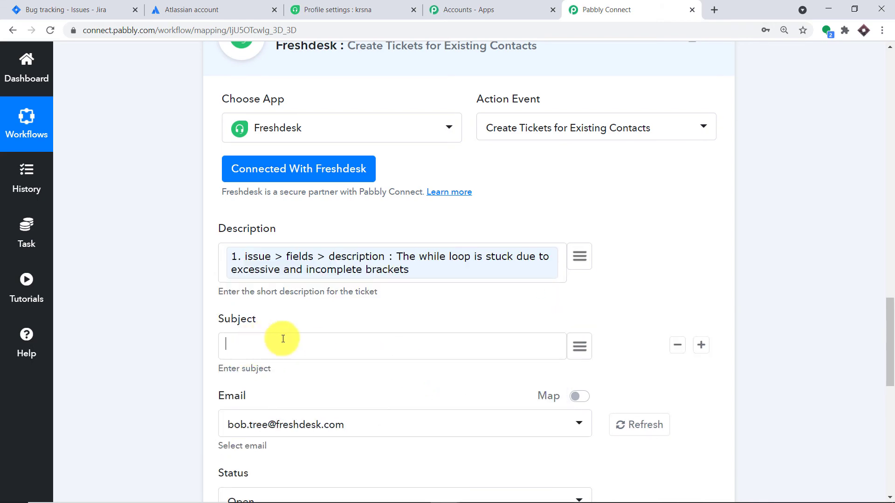
{"action": "left_click", "coordinate": [579, 346]}
- Map the Jira issue summary 'C++ Programming Error in Windows 10' into the ticket Subject
{"action": "left_click", "coordinate": [357, 423]}
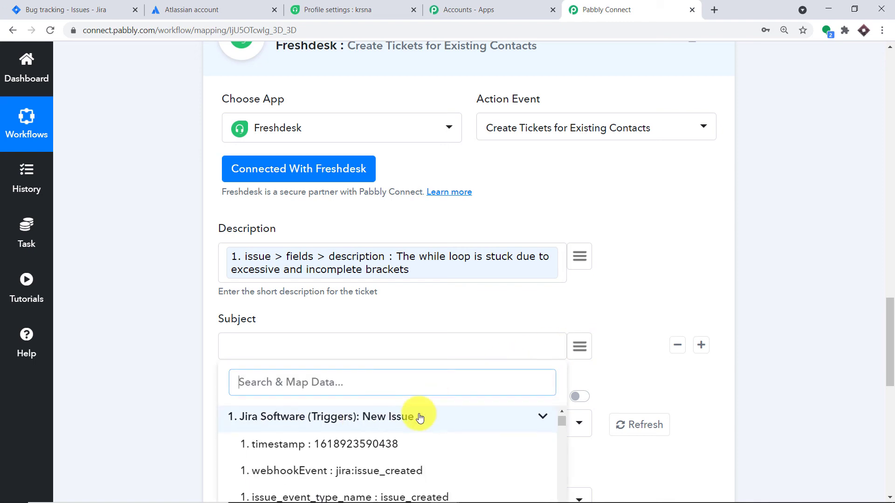
{"action": "scroll", "coordinate": [419, 416], "scroll_direction": "down", "scroll_amount": 3}
{"action": "type", "text": "pr"}
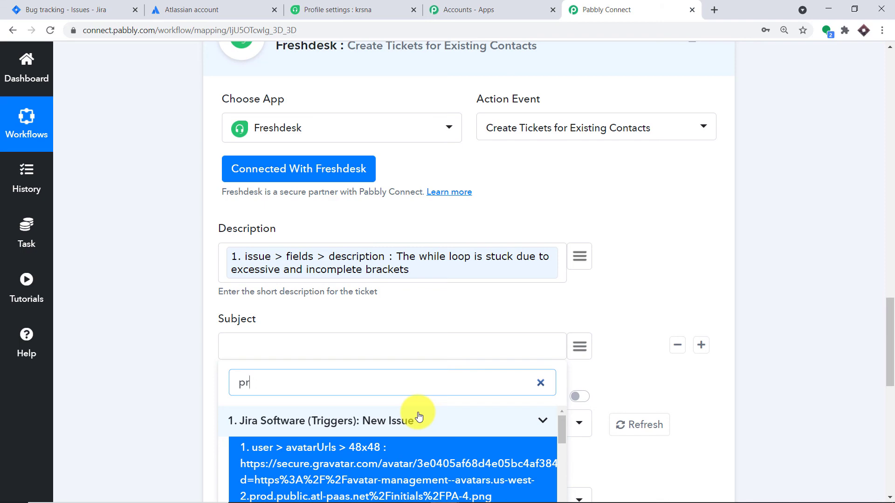
{"action": "key", "text": "BackSpace"}
{"action": "key", "text": "BackSpace"}
{"action": "type", "text": "c++"}
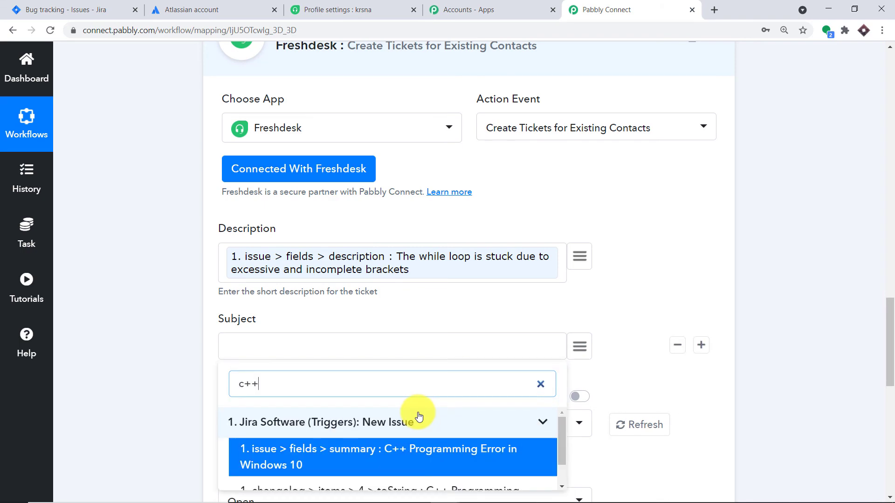
{"action": "left_click", "coordinate": [411, 450]}
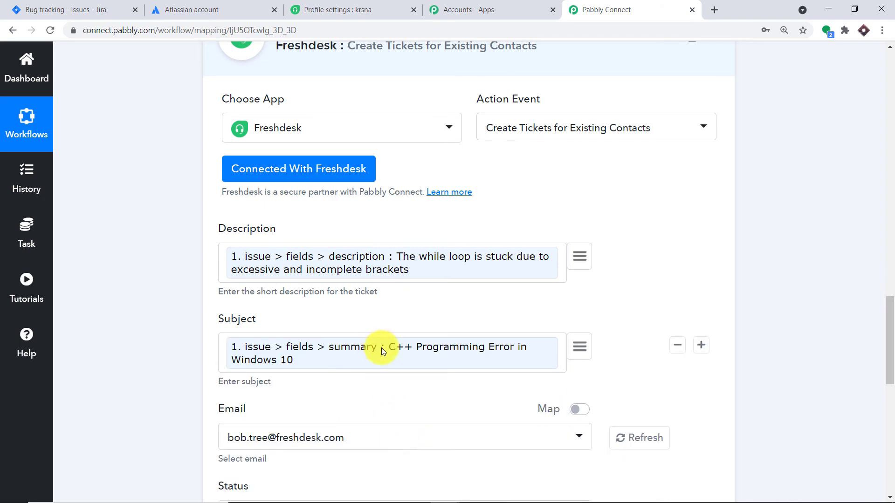
- Review the contact emails in the Email dropdown, then switch to Freshdesk's Profile Settings
{"action": "scroll", "coordinate": [374, 329], "scroll_direction": "down", "scroll_amount": 1}
{"action": "scroll", "coordinate": [375, 288], "scroll_direction": "down", "scroll_amount": 3}
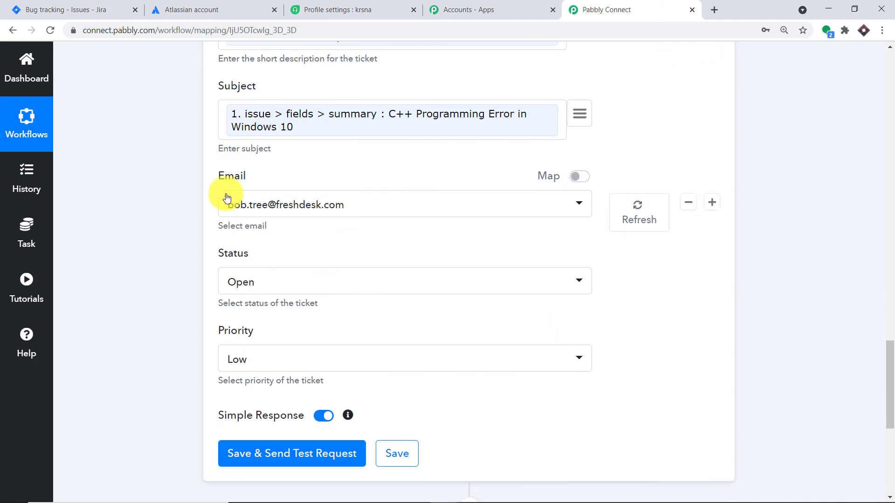
{"action": "left_click", "coordinate": [266, 207]}
{"action": "scroll", "coordinate": [246, 349], "scroll_direction": "down", "scroll_amount": 5}
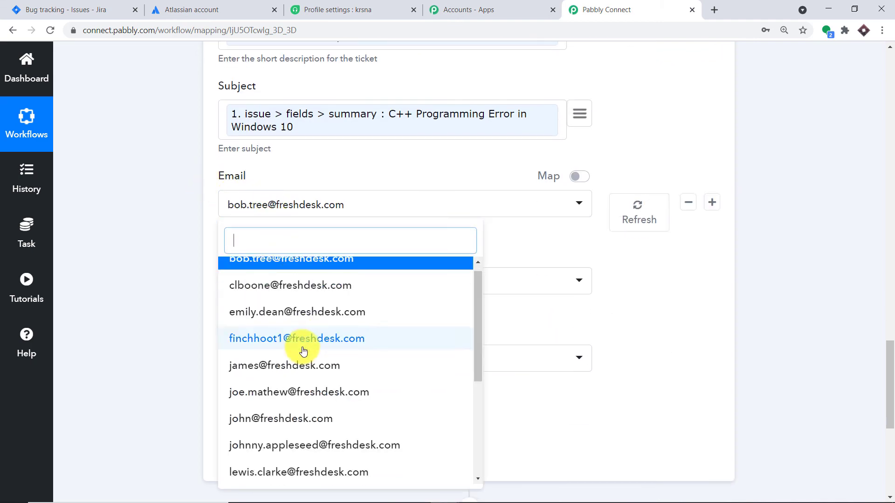
{"action": "left_click", "coordinate": [353, 3]}
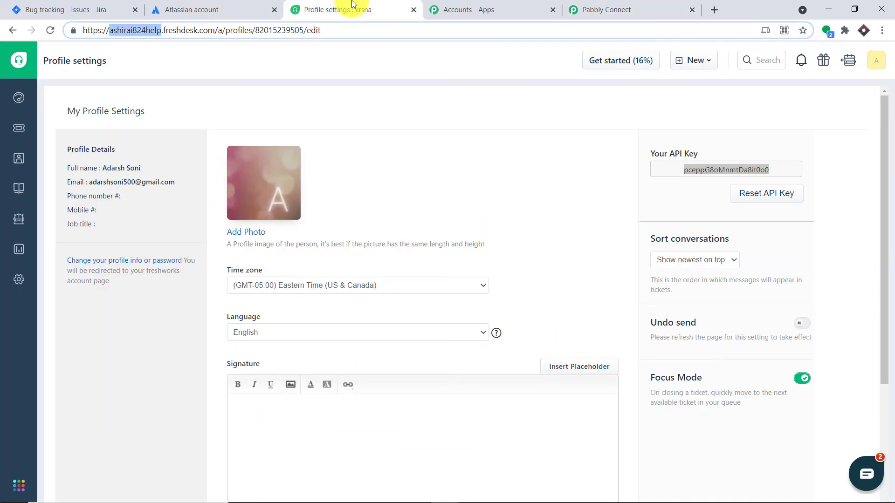
- Review the e-mail addresses of the 16 contacts in Freshdesk's All contacts list
{"action": "left_click", "coordinate": [17, 150]}
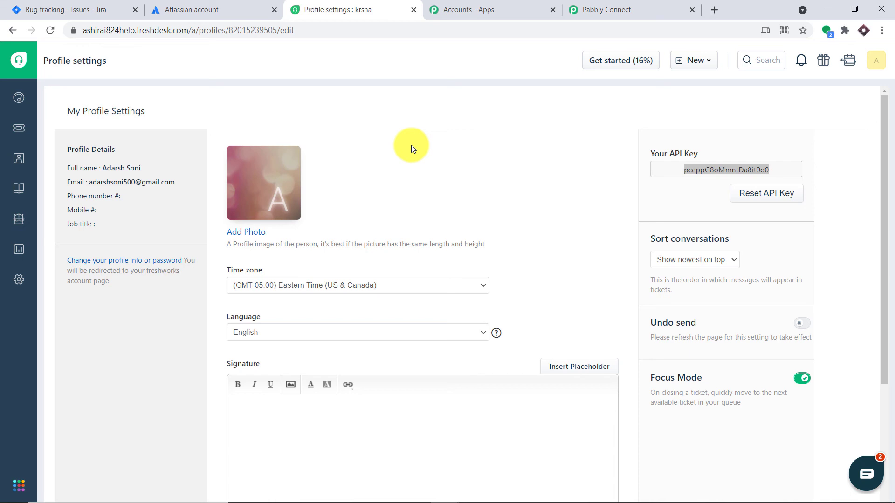
{"action": "mouse_move", "coordinate": [17, 156]}
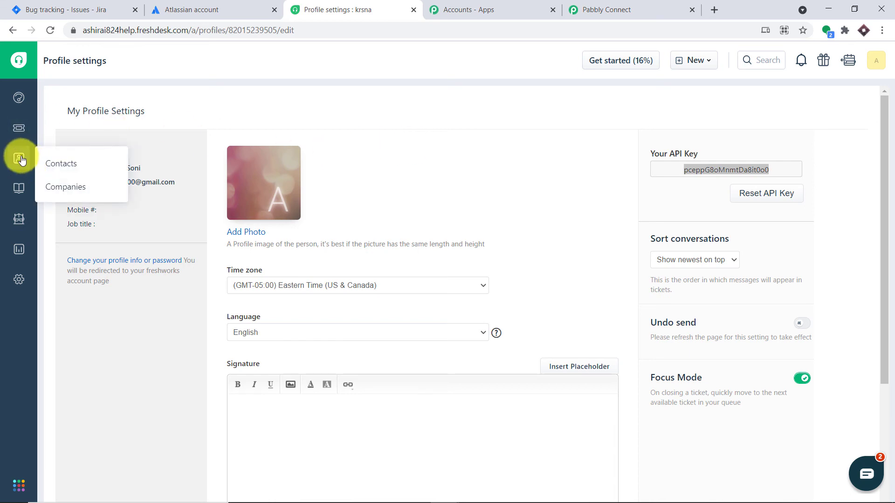
{"action": "left_click", "coordinate": [68, 160]}
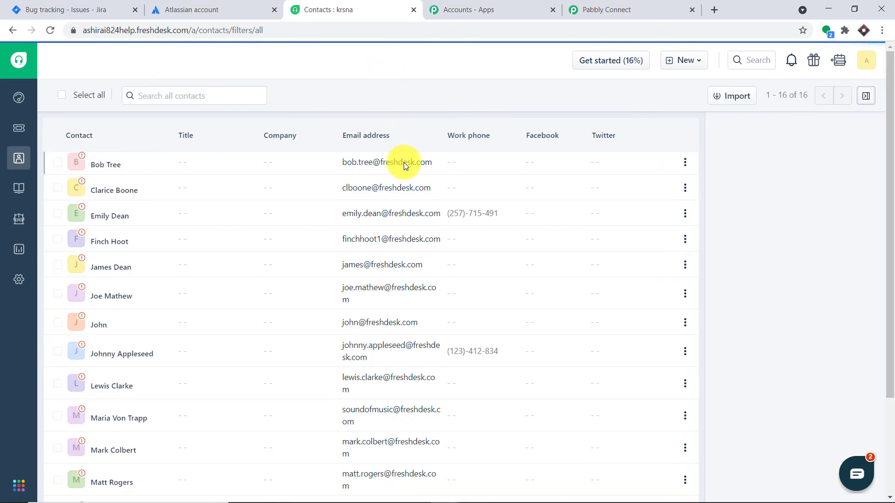
{"action": "scroll", "coordinate": [308, 189], "scroll_direction": "down", "scroll_amount": 3}
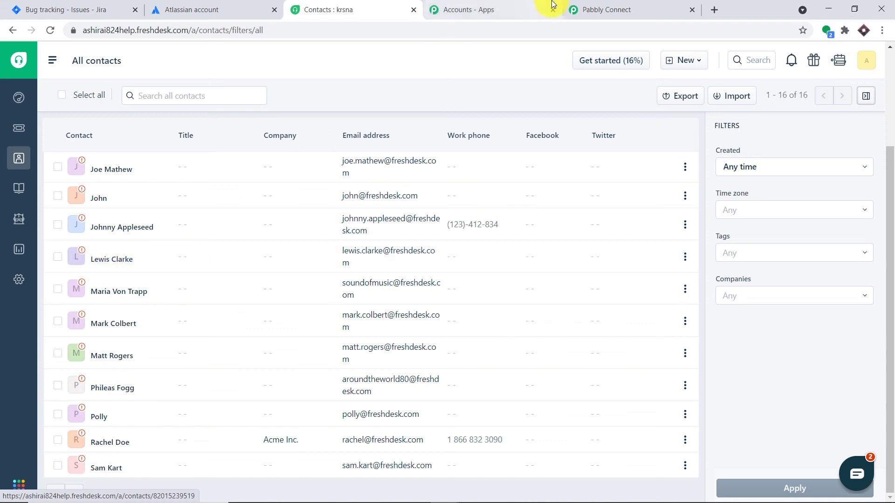
{"action": "left_click", "coordinate": [606, 10]}
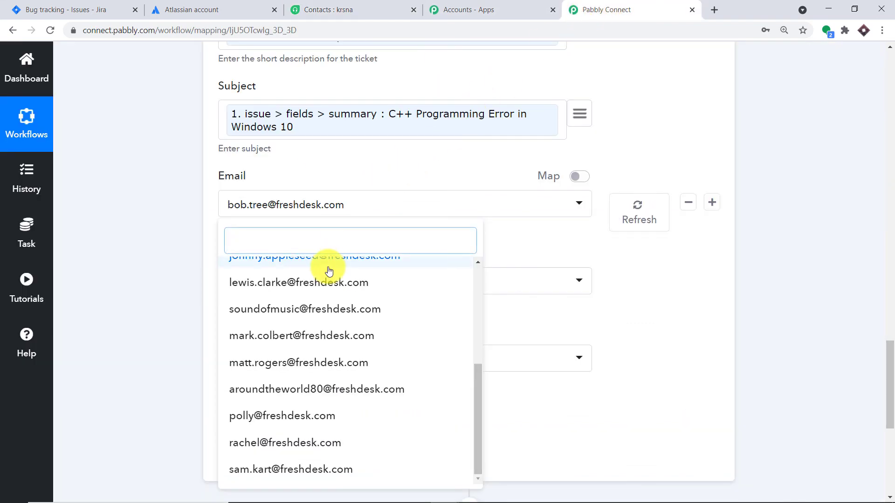
- Set the ticket Email to the contact found with 'lew', keeping Status Open and Priority Low
{"action": "type", "text": "lewis"}
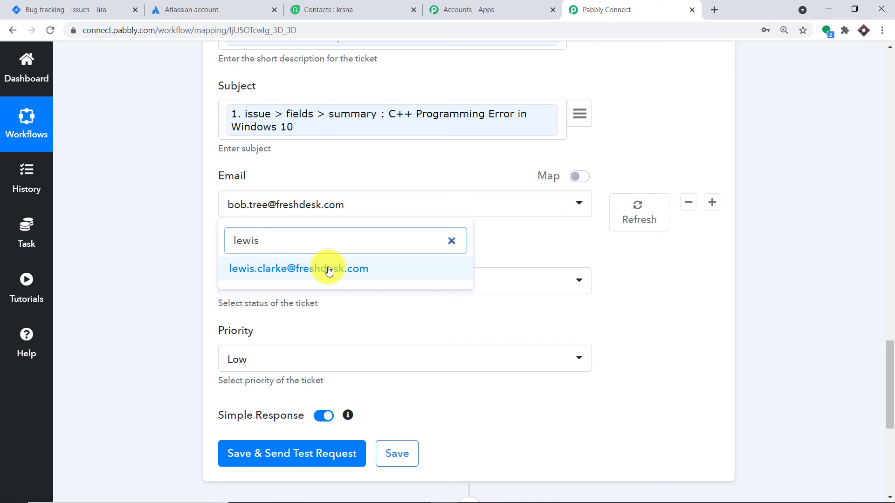
{"action": "left_click", "coordinate": [328, 269]}
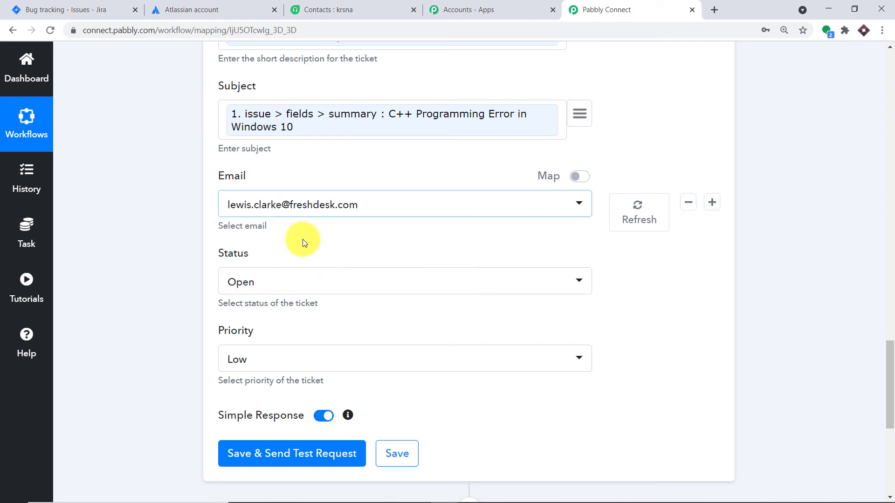
{"action": "scroll", "coordinate": [295, 248], "scroll_direction": "down", "scroll_amount": 1}
{"action": "left_click", "coordinate": [287, 229]}
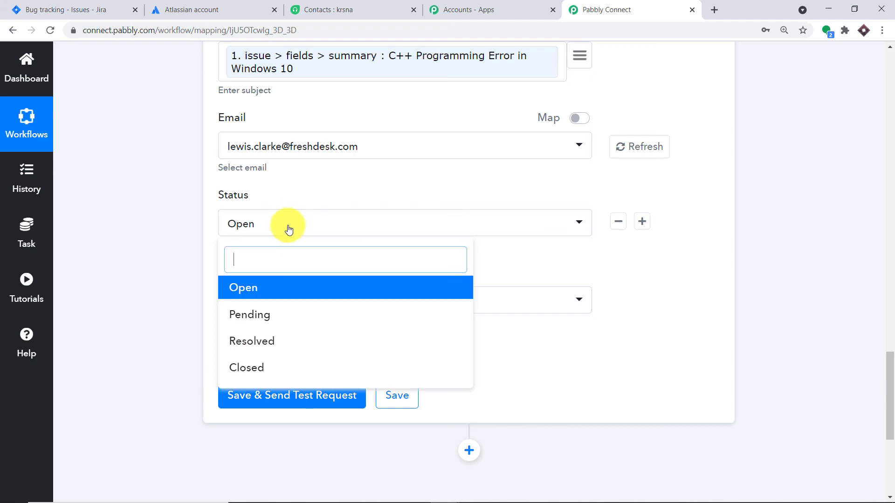
{"action": "left_click", "coordinate": [287, 297]}
{"action": "left_click", "coordinate": [247, 306]}
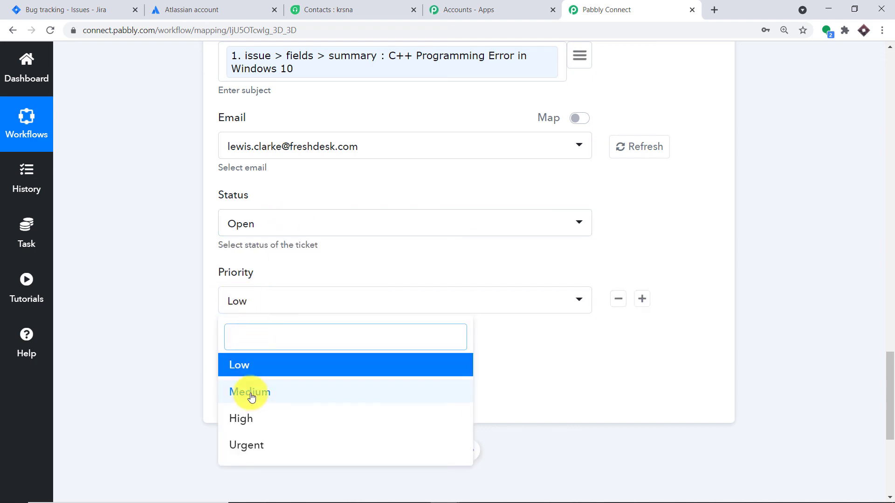
{"action": "left_click", "coordinate": [252, 368]}
- Save the Freshdesk action and send a test request
{"action": "scroll", "coordinate": [429, 260], "scroll_direction": "up", "scroll_amount": 3}
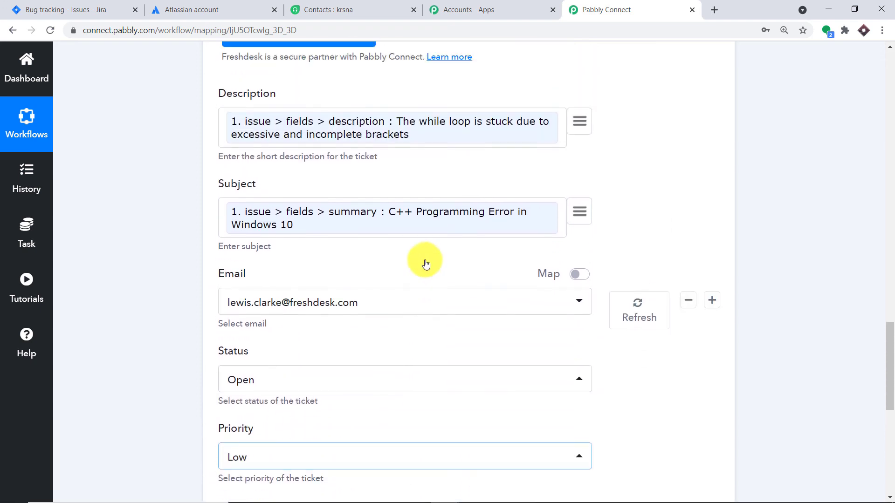
{"action": "scroll", "coordinate": [426, 264], "scroll_direction": "up", "scroll_amount": 2}
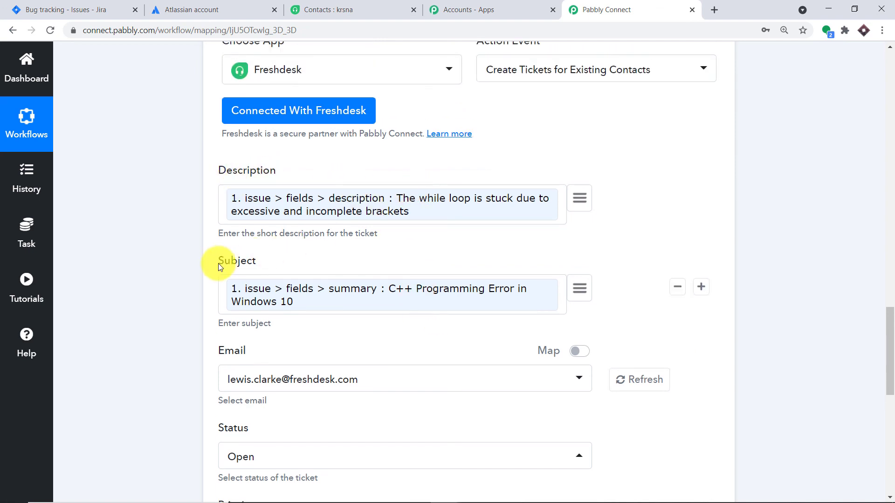
{"action": "scroll", "coordinate": [296, 264], "scroll_direction": "down", "scroll_amount": 2}
{"action": "scroll", "coordinate": [280, 247], "scroll_direction": "down", "scroll_amount": 2}
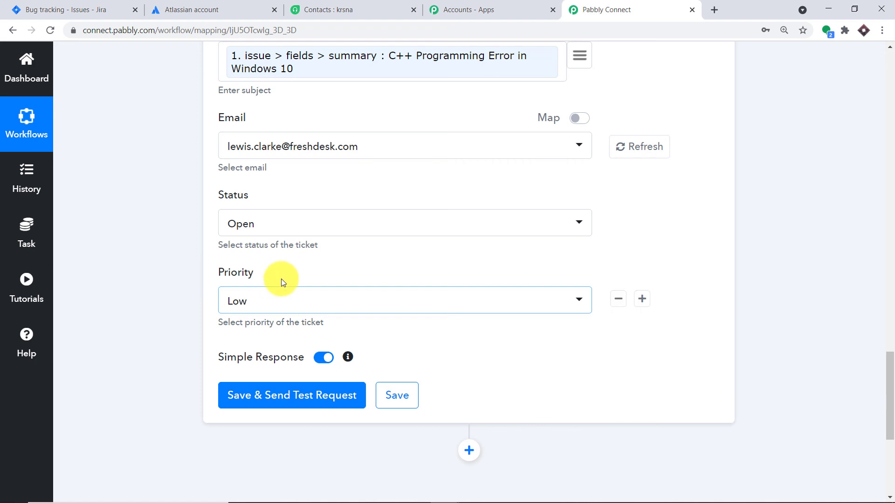
{"action": "scroll", "coordinate": [302, 305], "scroll_direction": "down", "scroll_amount": 2}
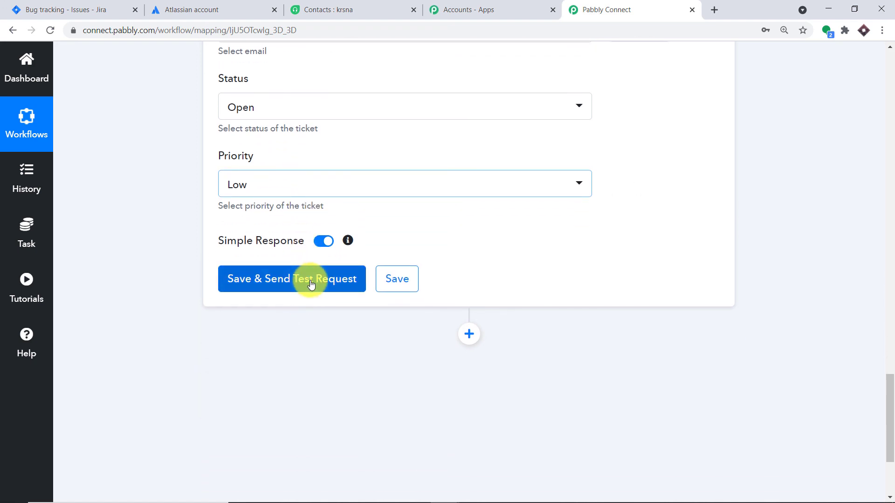
{"action": "left_click", "coordinate": [310, 285]}
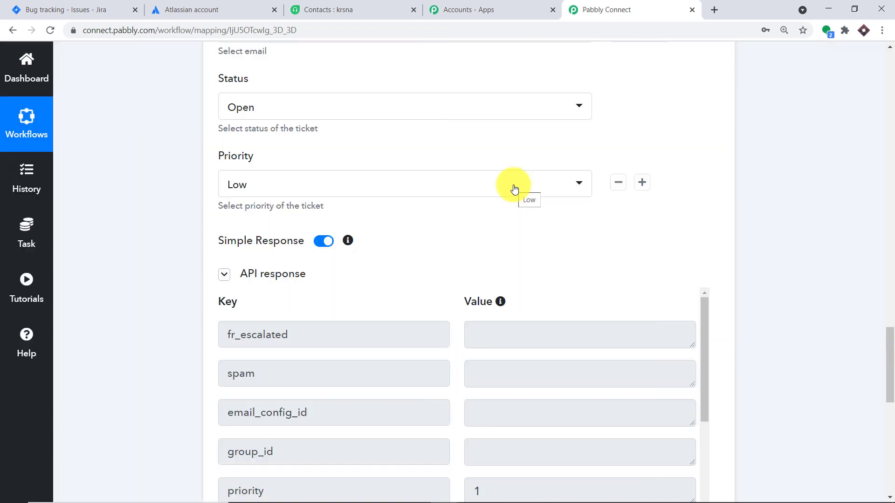
- Verify Freshdesk ticket #13 'C++ Programming Error in Windows 10' was created with status Open, priority Low
{"action": "left_click", "coordinate": [369, 4]}
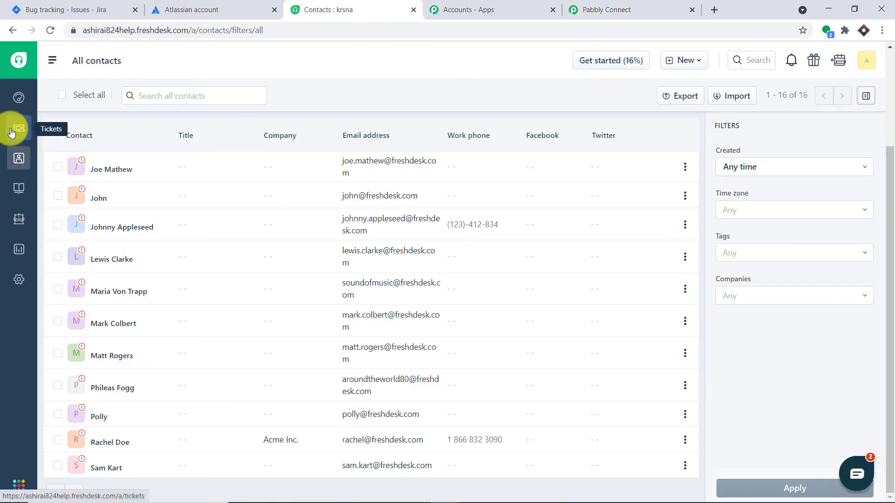
{"action": "left_click", "coordinate": [16, 128]}
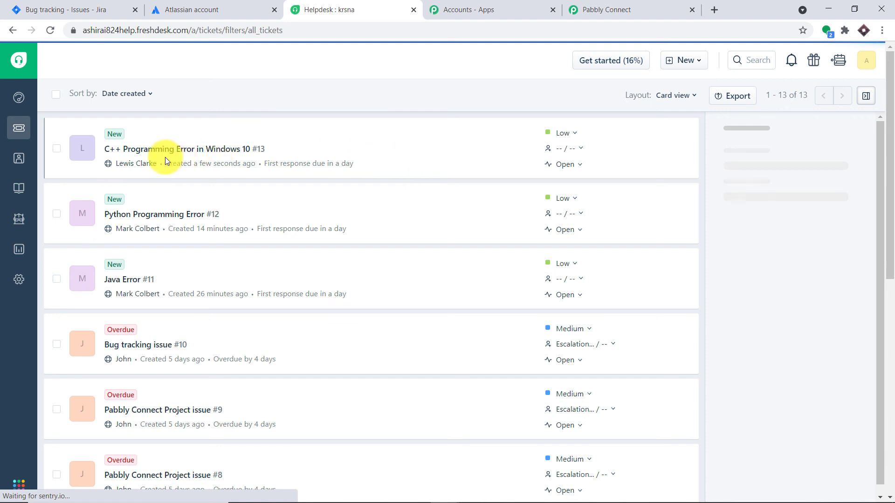
{"action": "left_click", "coordinate": [124, 155]}
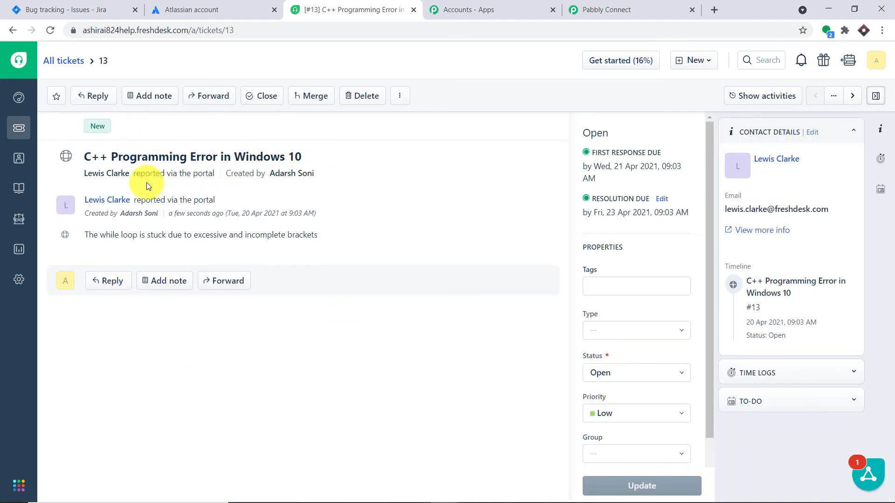
{"action": "mouse_move", "coordinate": [103, 205]}
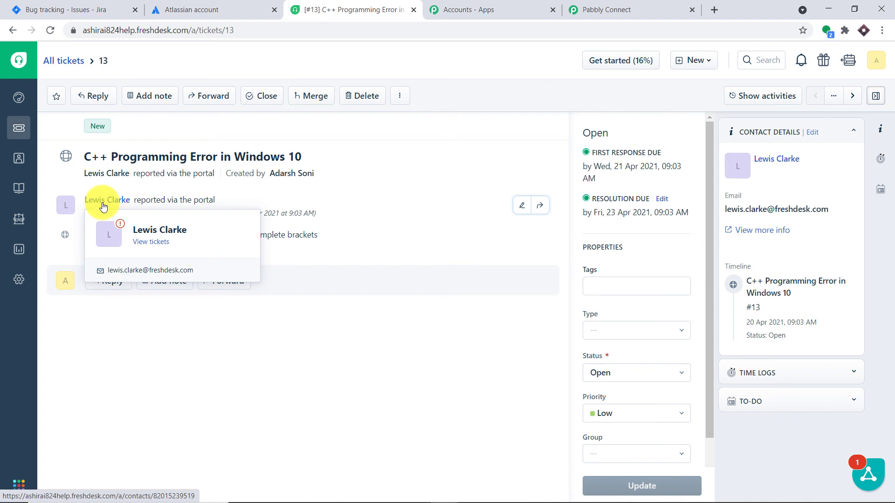
{"action": "left_click", "coordinate": [578, 10]}
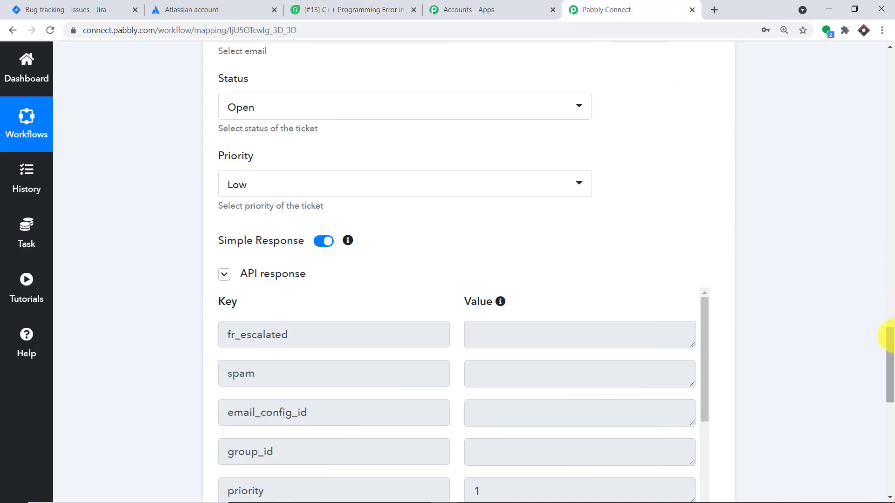
- Collapse the Freshdesk Create Tickets action and the Jira New Issue trigger panels
{"action": "left_click_drag", "start_coordinate": [890, 335], "coordinate": [889, 236]}
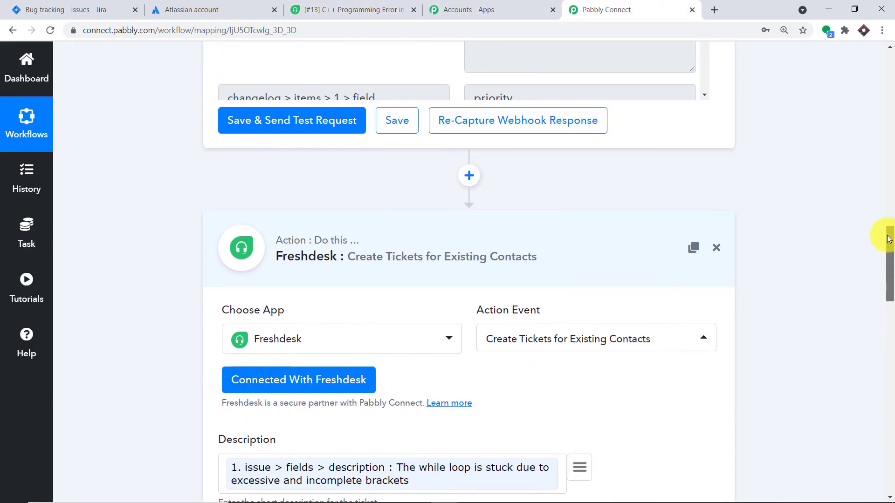
{"action": "left_click", "coordinate": [448, 232]}
{"action": "left_click_drag", "start_coordinate": [889, 330], "coordinate": [891, 164]}
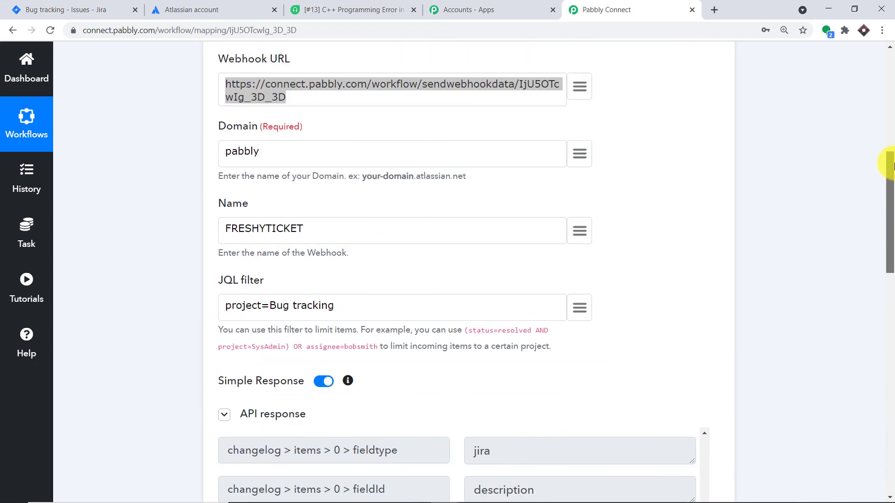
{"action": "scroll", "coordinate": [886, 165], "scroll_direction": "up", "scroll_amount": 5}
{"action": "left_click", "coordinate": [507, 144]}
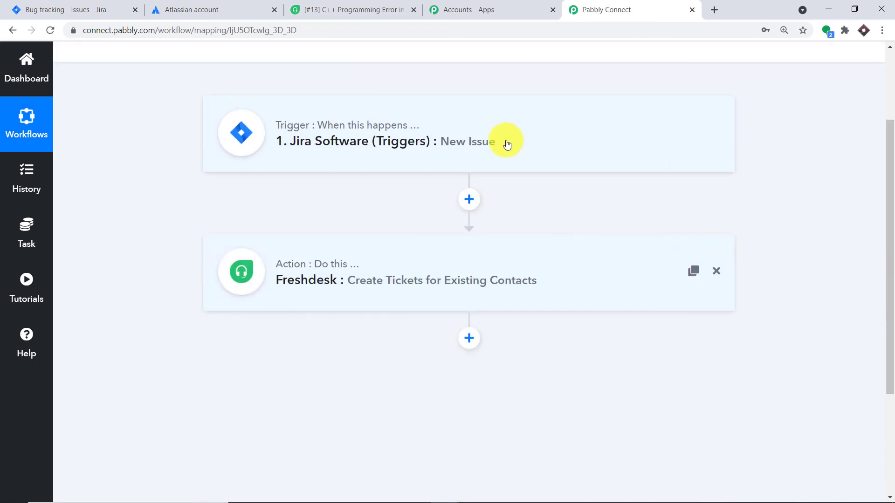